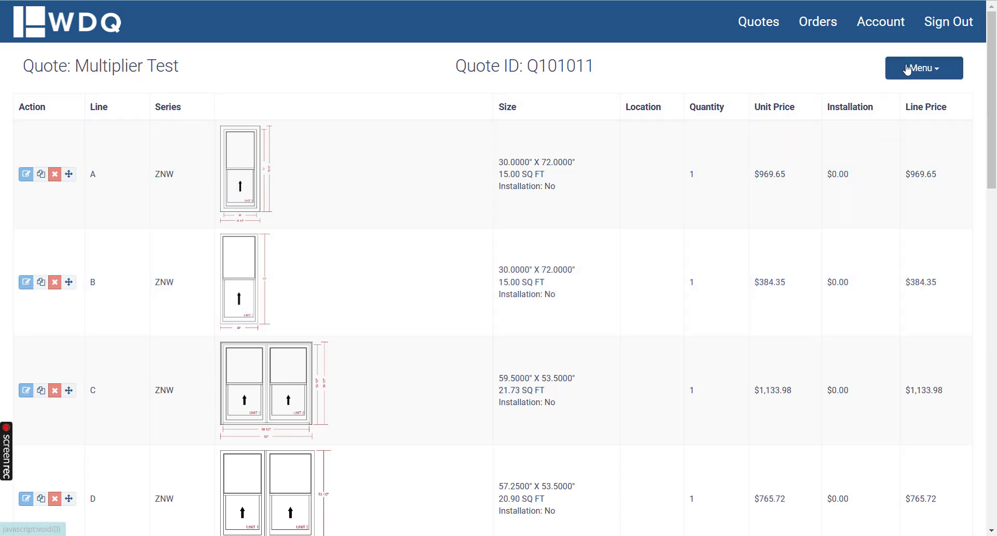
Step: Review the sizing methods available for a new Platinum Series window line item, closing the form without adding it
click(905, 72)
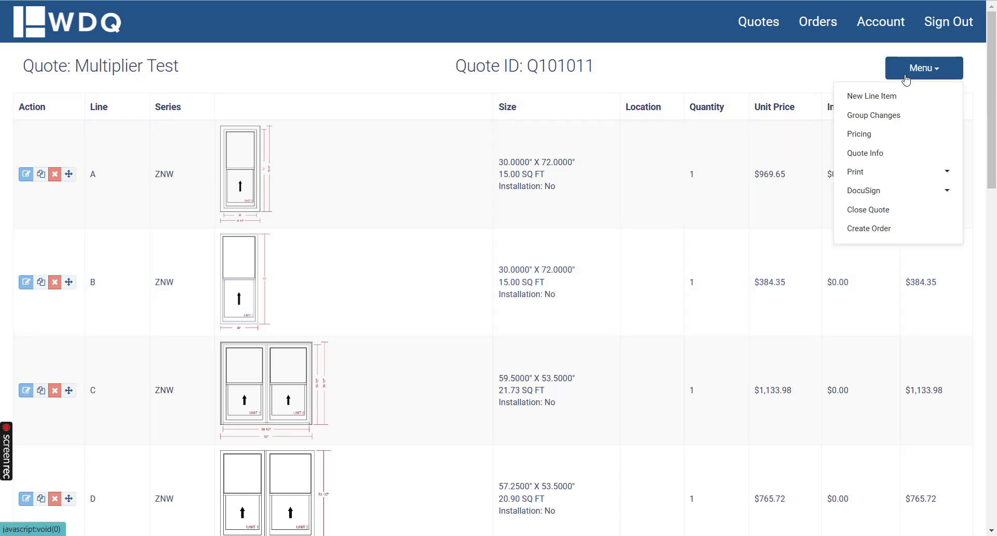
click(852, 97)
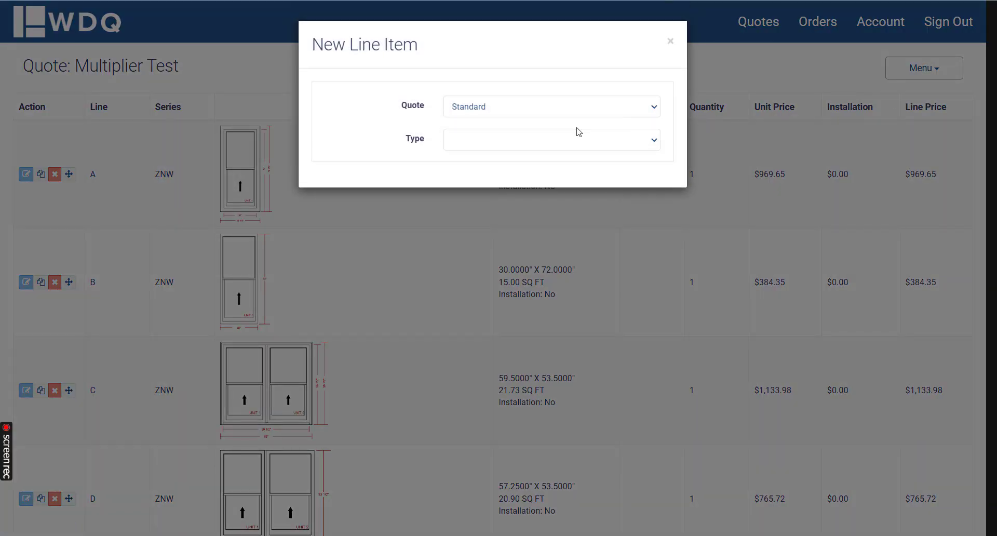
click(472, 139)
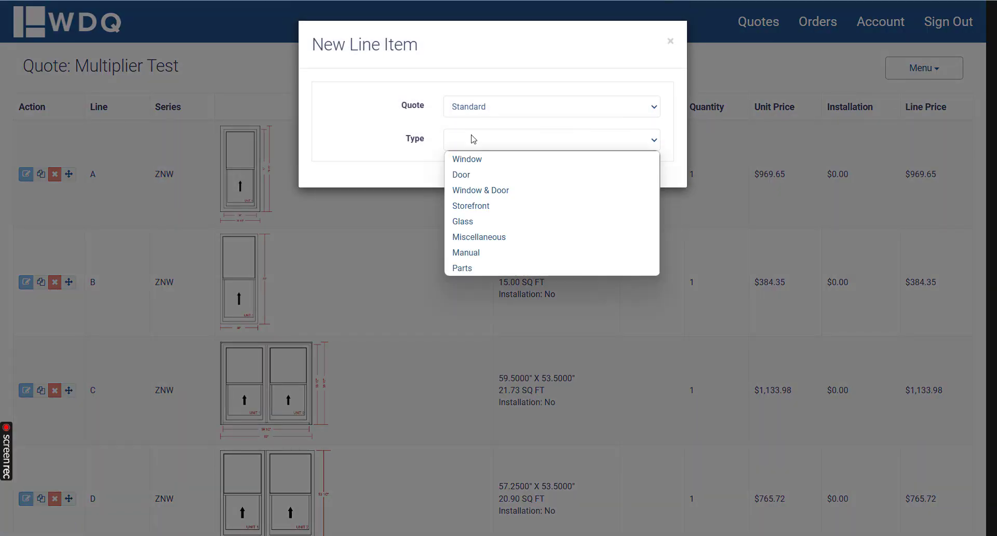
click(471, 157)
click(473, 181)
click(467, 208)
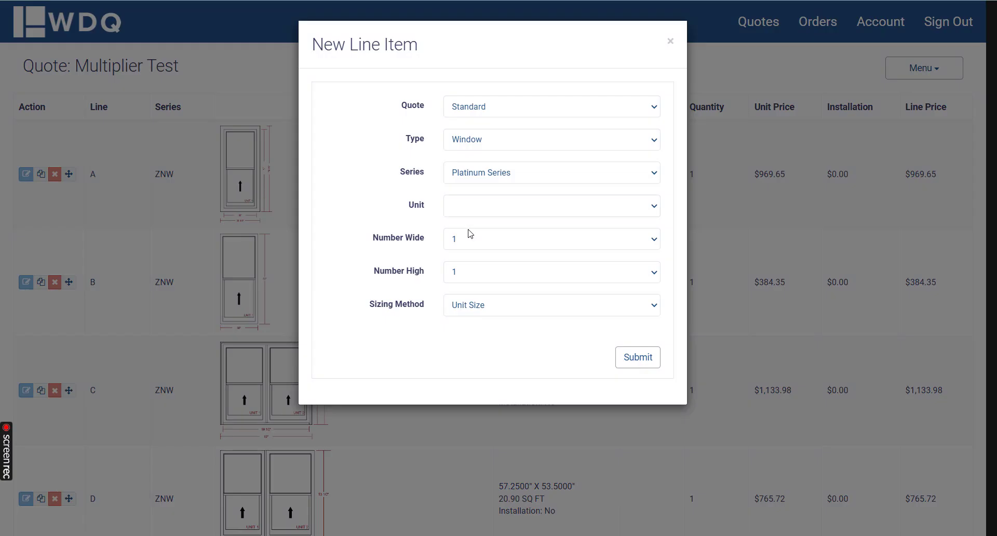
click(459, 306)
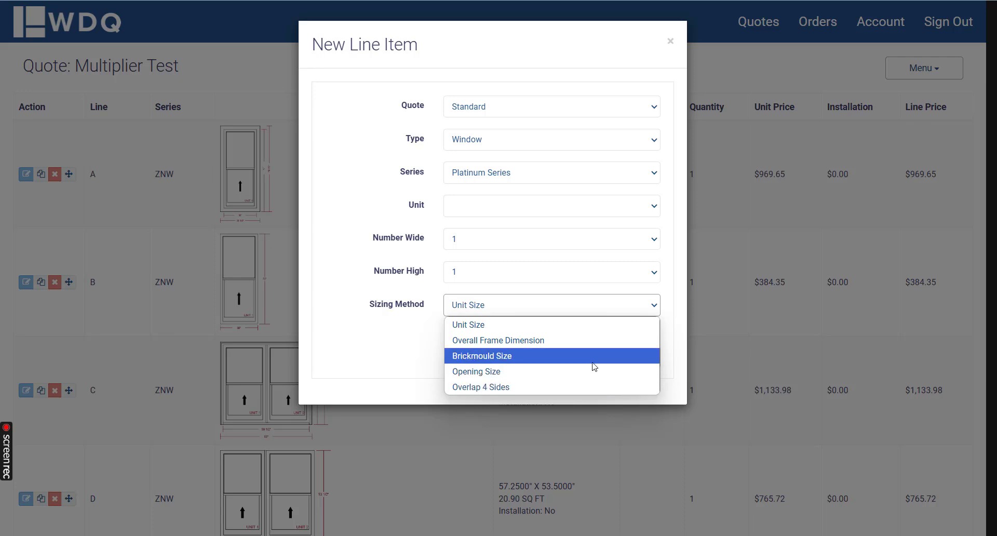
click(670, 41)
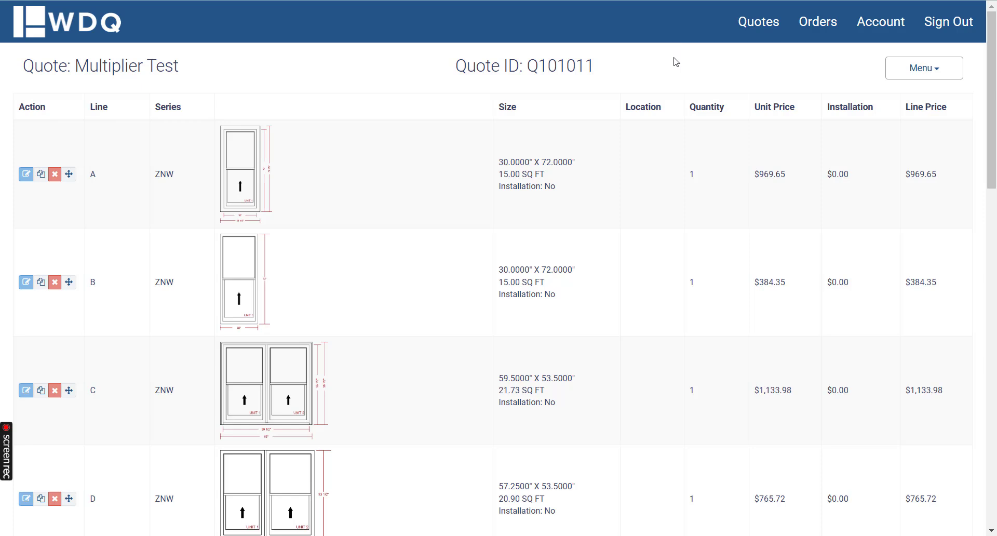
Step: Create a new quote and fill in its customer information from an existing customer record
click(766, 23)
click(751, 60)
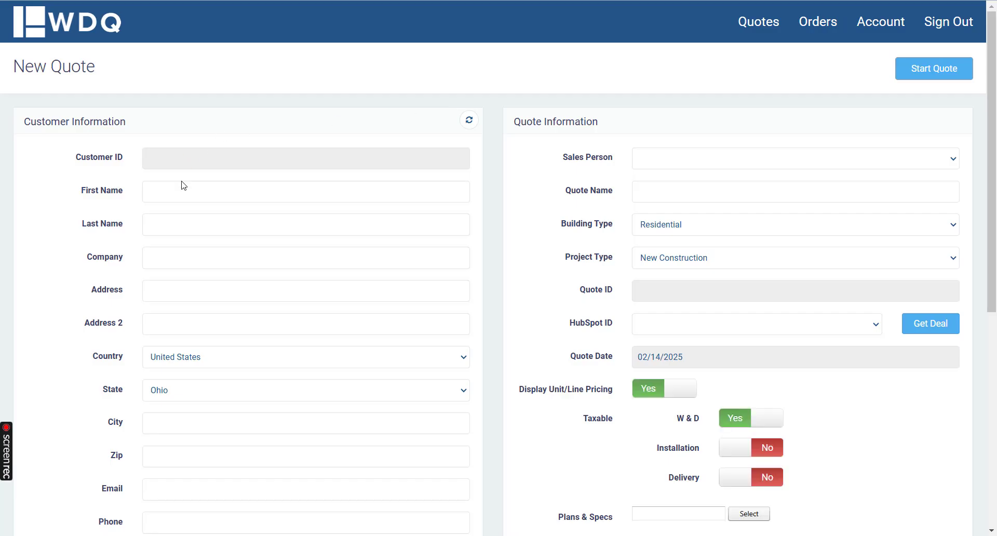
click(183, 190)
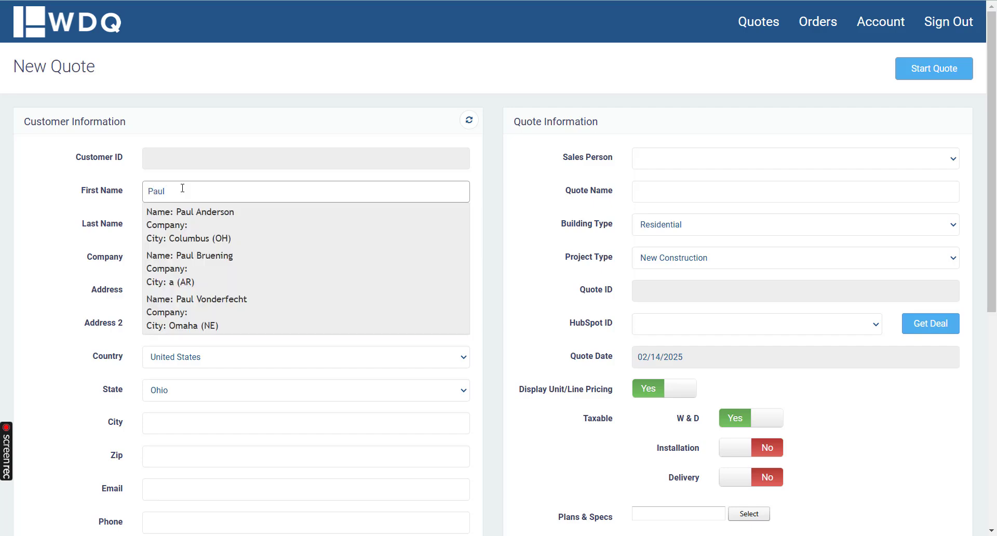
click(191, 232)
Step: Assign a sales person, name the quote "Test", and start it
click(717, 159)
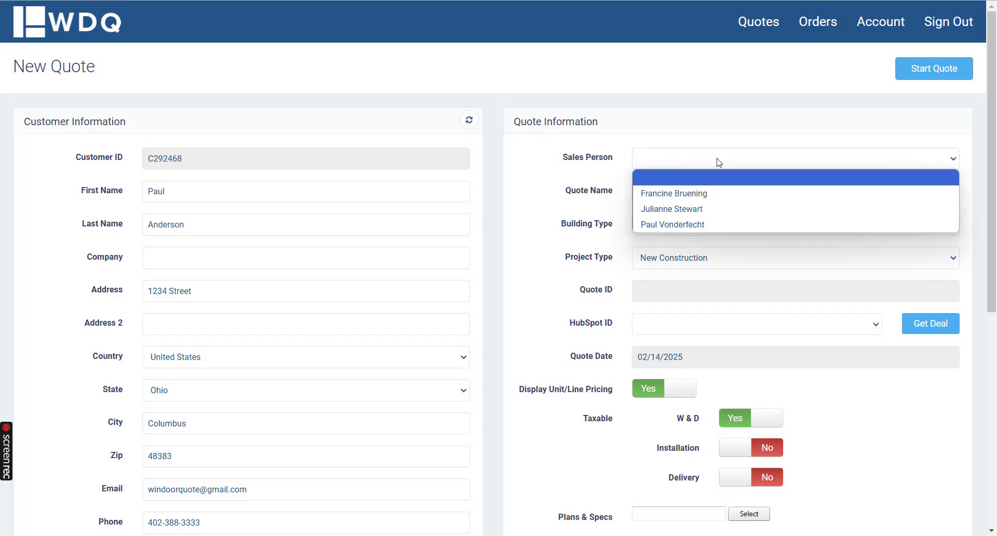
click(675, 205)
click(673, 192)
text(Te)
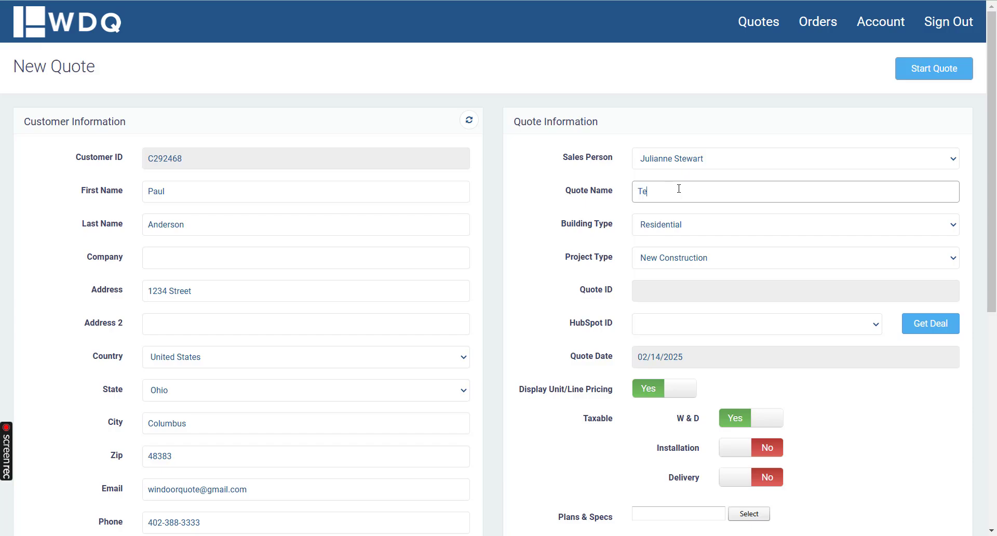
text(st)
click(952, 69)
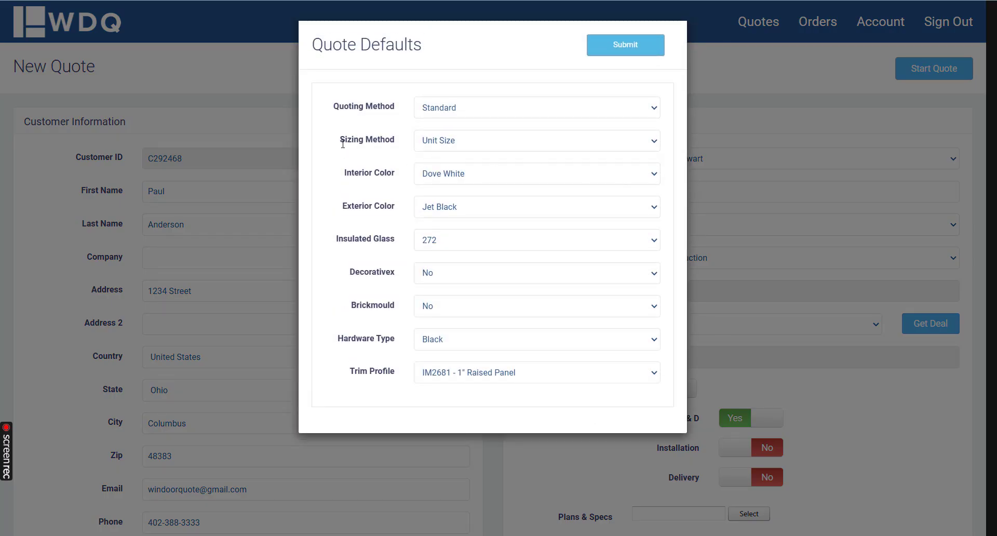
Step: Set the quote defaults to the Opening Size sizing method and 2" Colonial w/ Sloped Sill brickmould, and submit them
drag(340, 148, 398, 142)
click(406, 148)
click(463, 146)
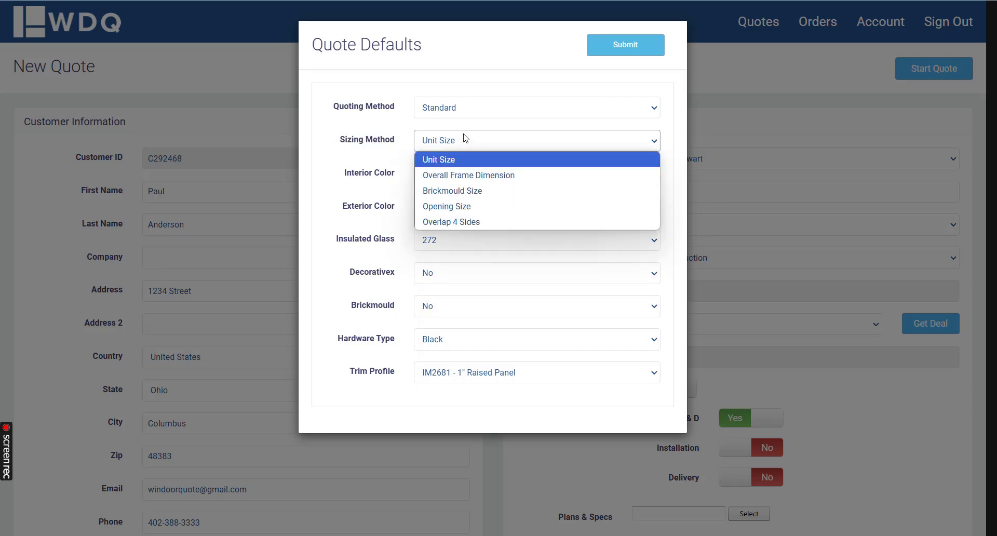
click(459, 207)
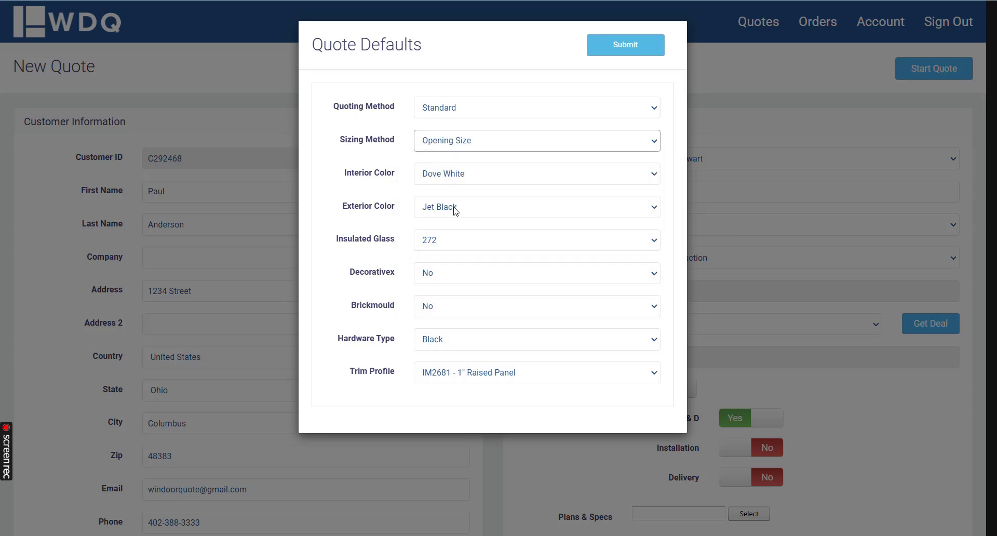
click(449, 312)
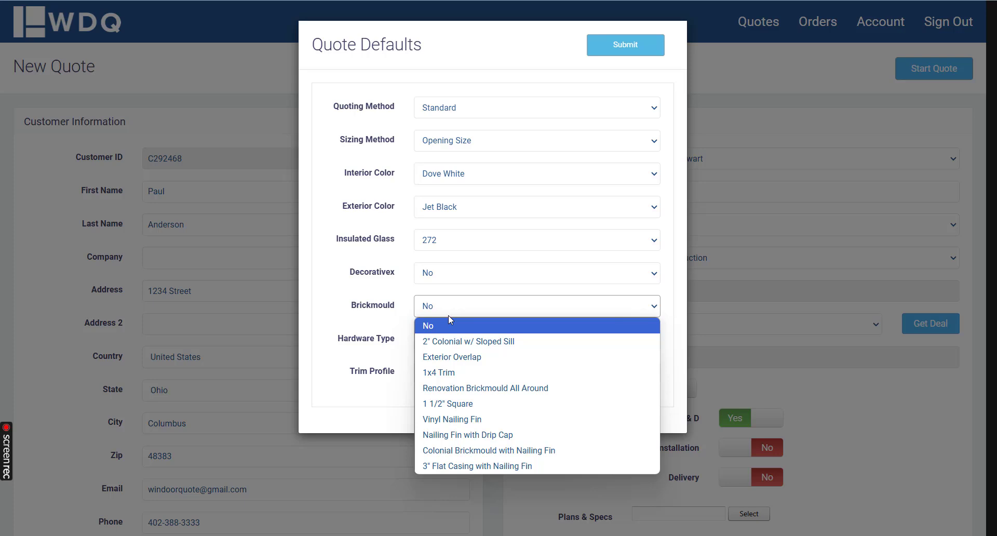
click(463, 343)
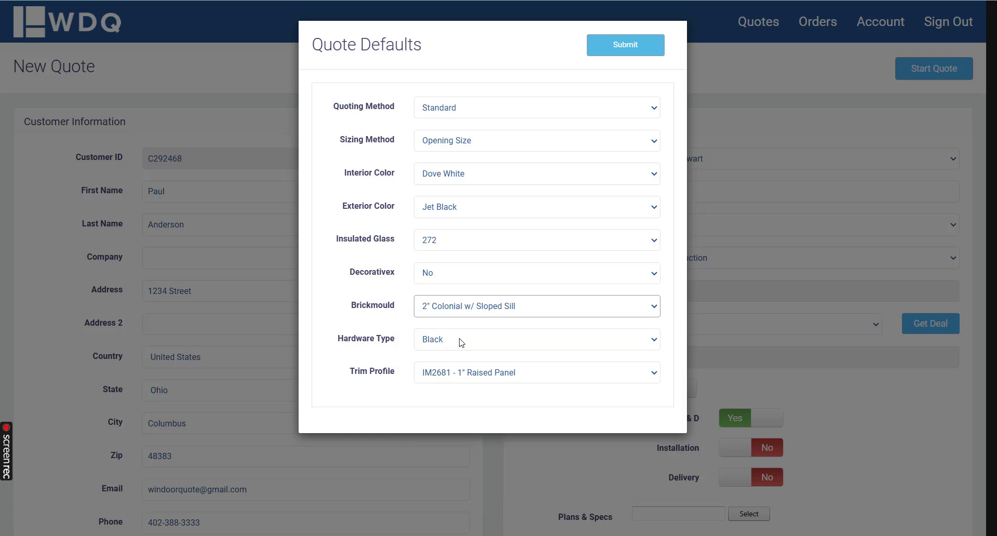
click(458, 146)
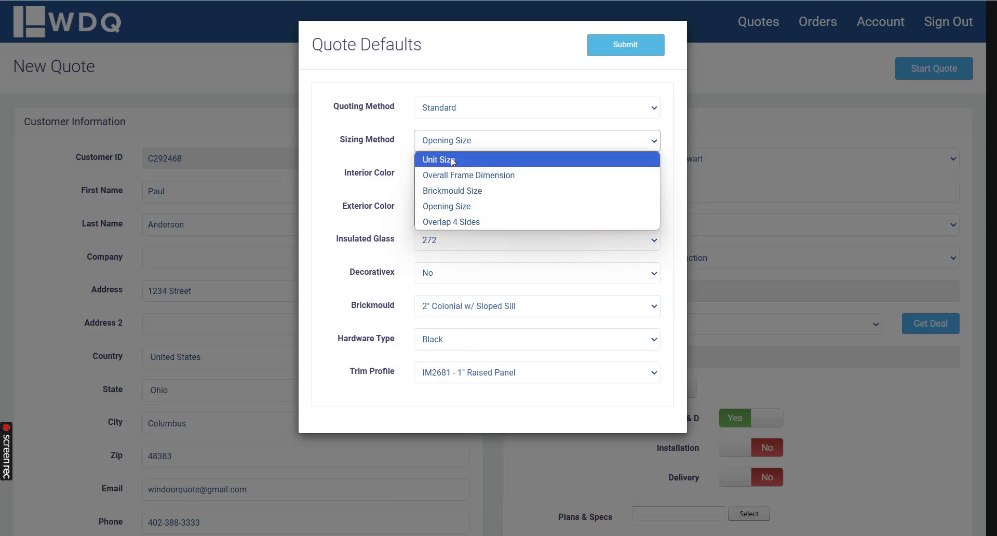
click(447, 206)
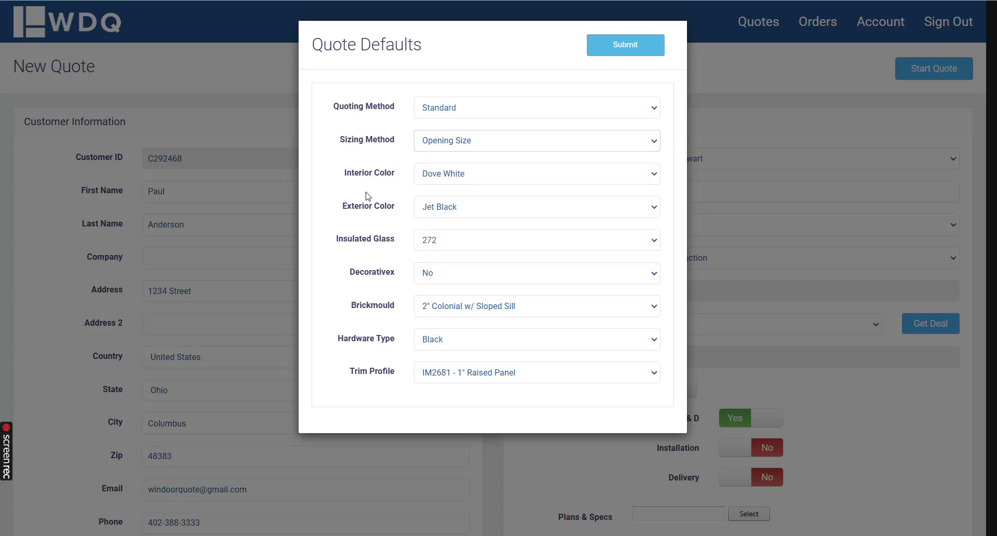
click(636, 55)
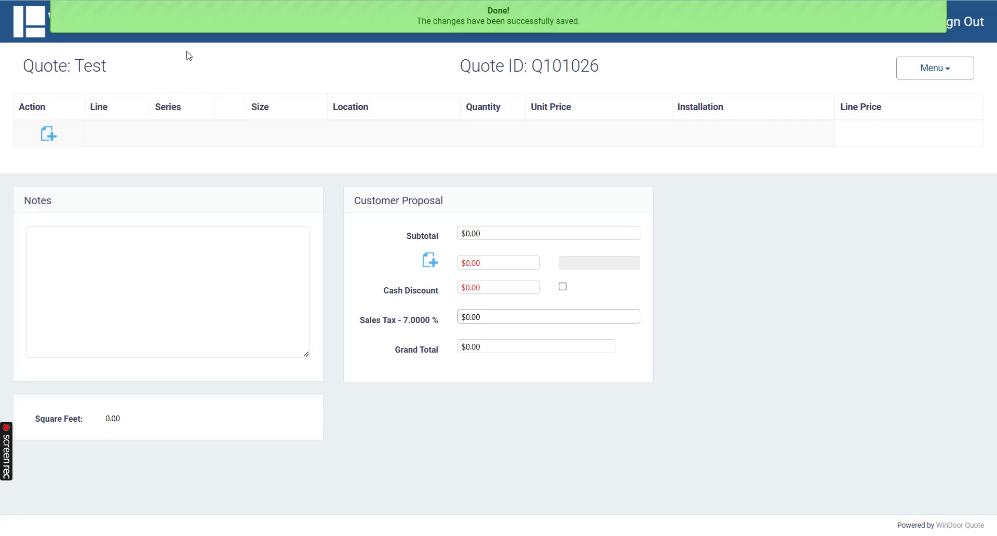
Step: Start a new window line item using the Platinum Series and a Casement unit
click(48, 133)
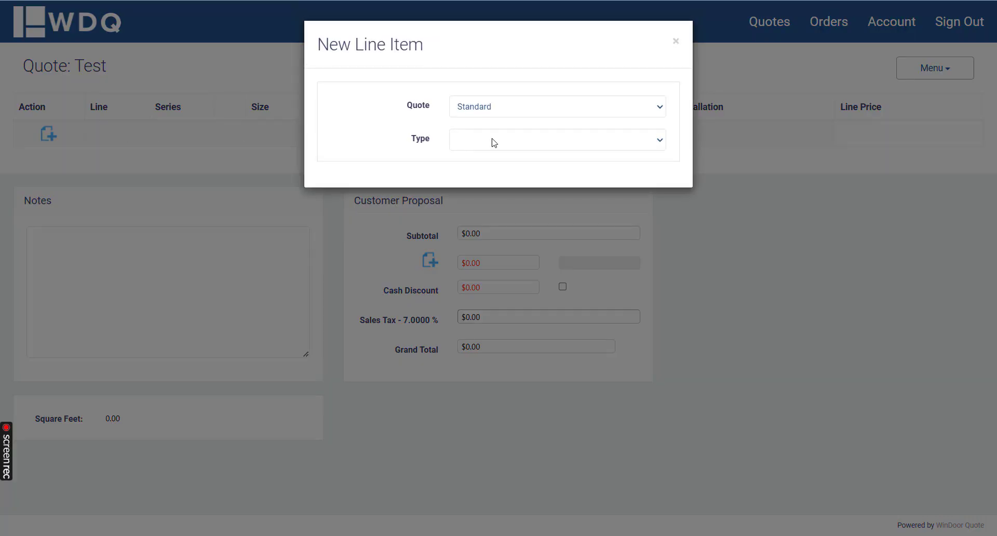
click(493, 140)
click(491, 157)
click(495, 170)
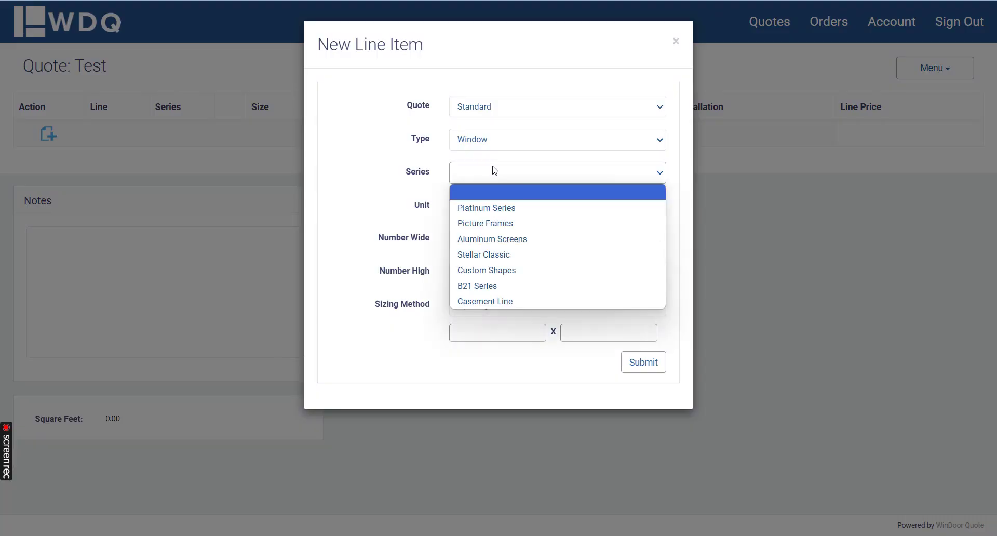
click(486, 207)
click(491, 208)
click(494, 257)
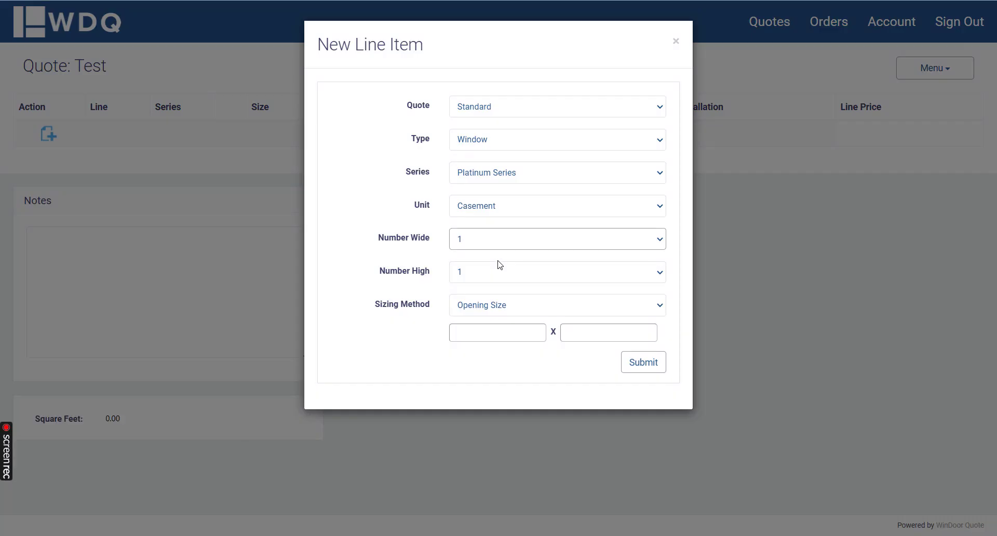
Step: Change the line item's sizing method to Unit Size and submit it
click(487, 307)
click(478, 325)
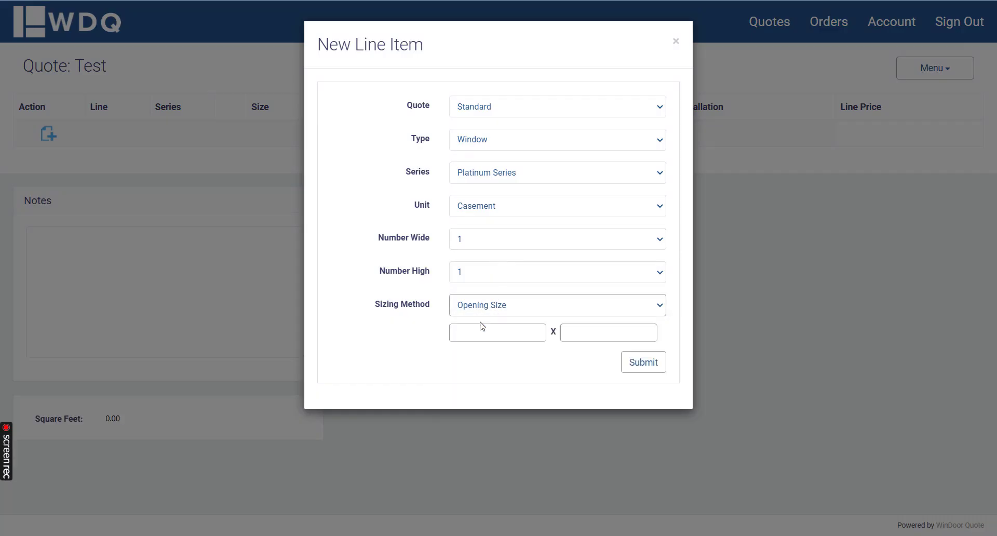
click(643, 358)
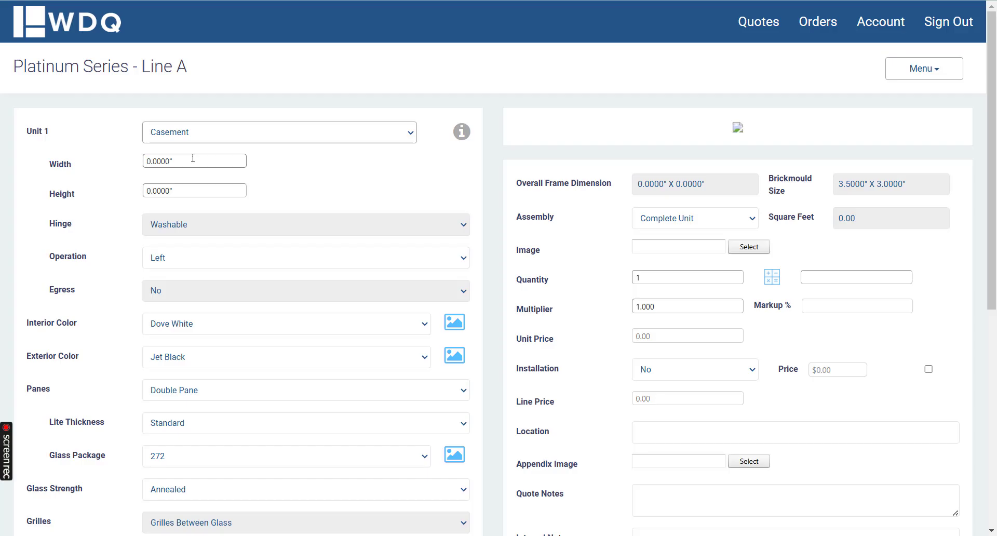
Step: Save the casement with a 32" width and 54" height, and check its overall frame and brickmould sizes
click(193, 160)
text(32)
key(Tab)
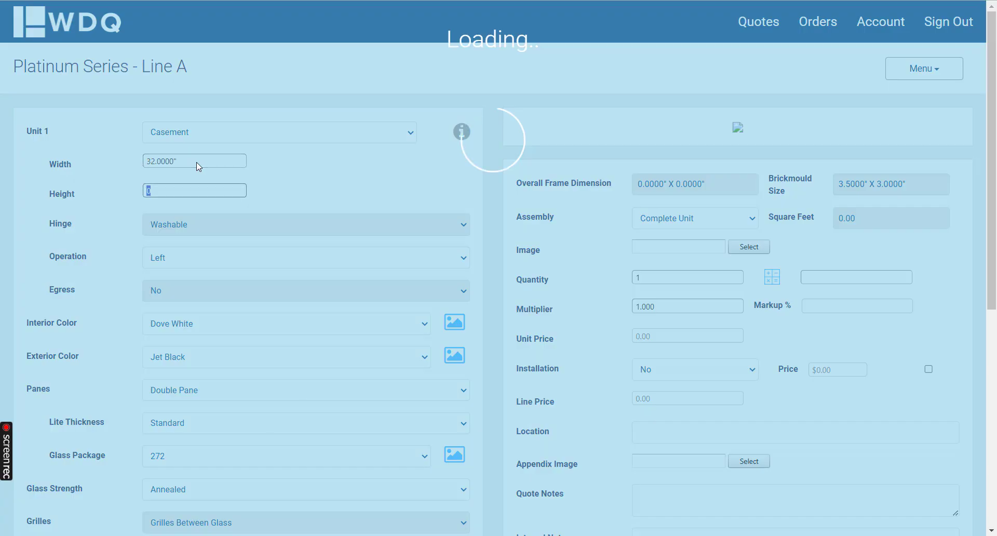
text(54)
key(Tab)
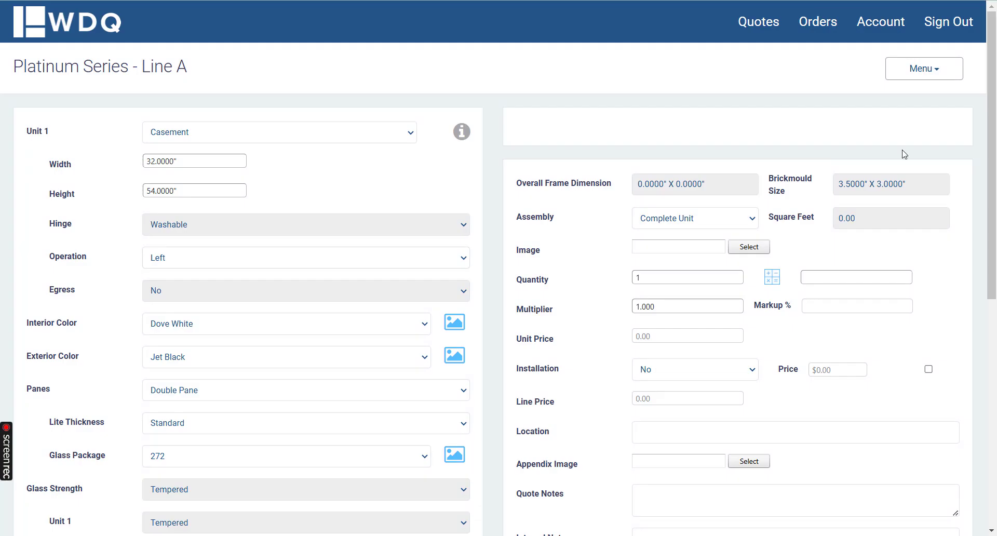
click(942, 76)
click(915, 102)
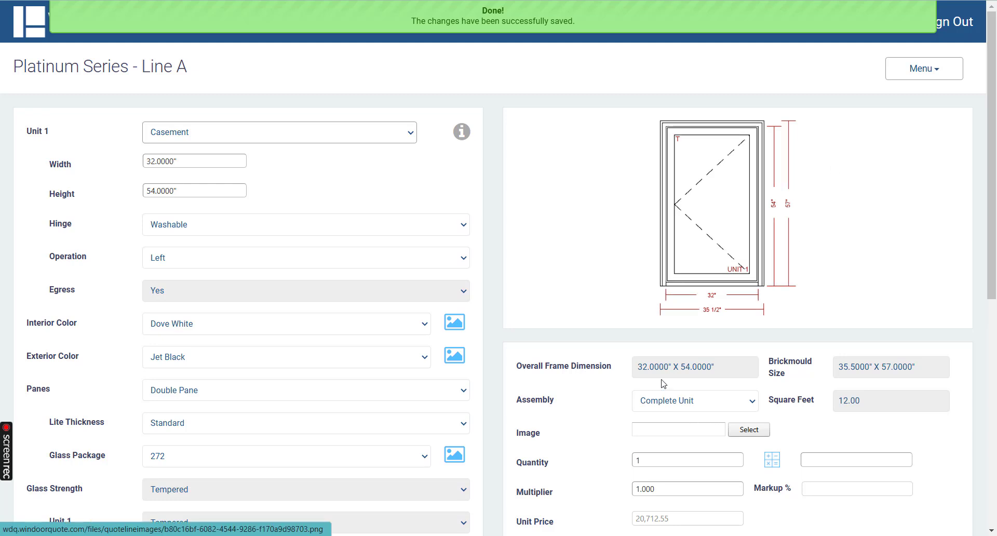
drag(639, 369, 724, 368)
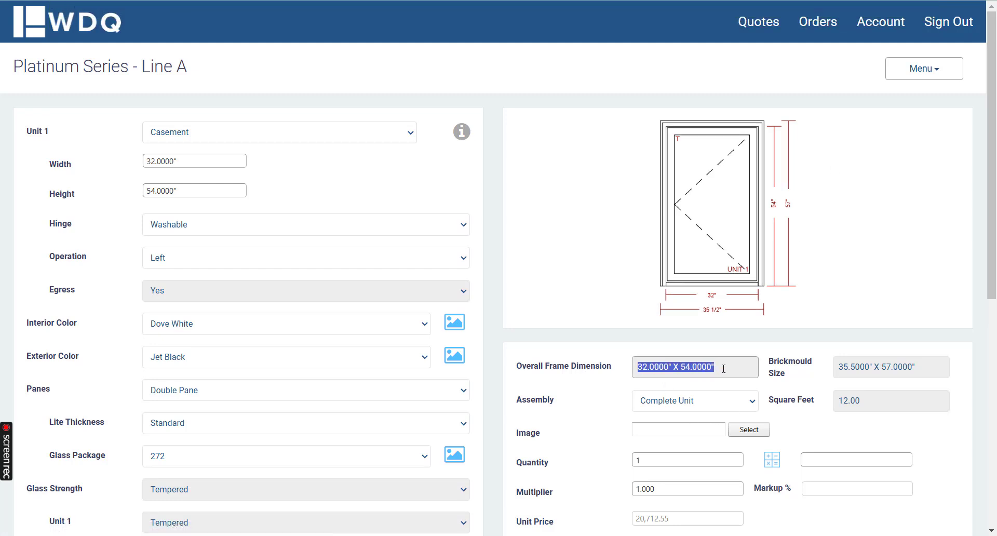
click(838, 370)
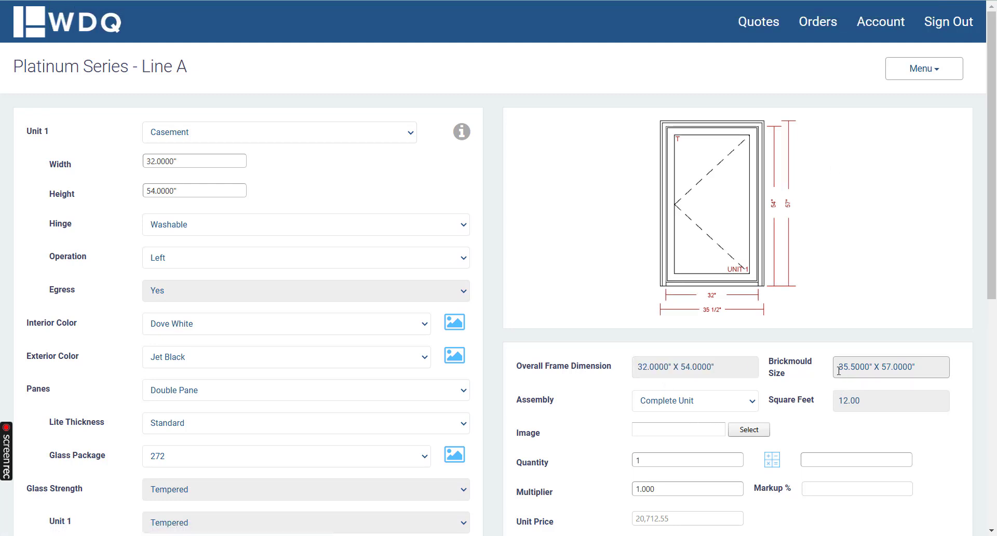
drag(839, 370, 921, 370)
click(922, 370)
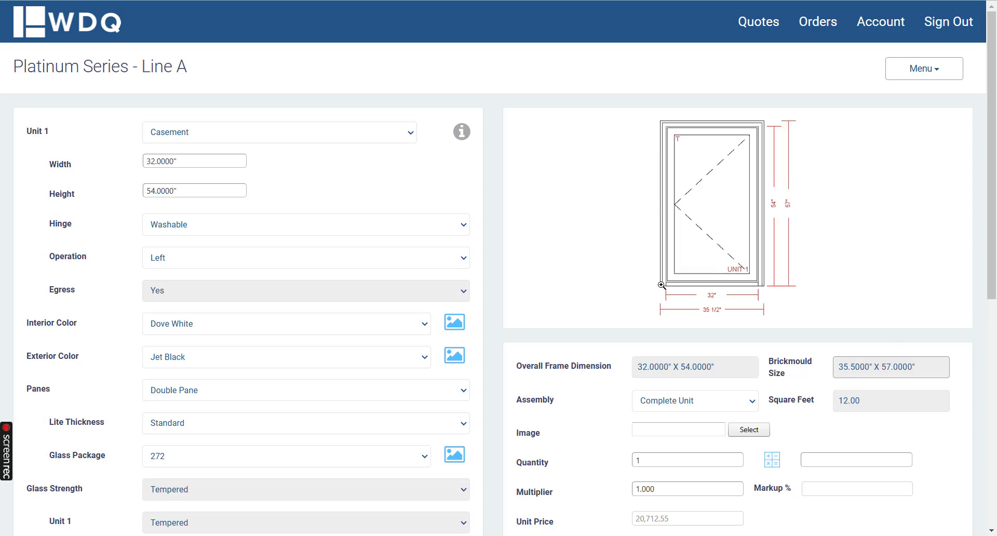
Step: Save the 32" by 54" casement and start a new window line item using the Platinum Series and a Casement unit
click(902, 57)
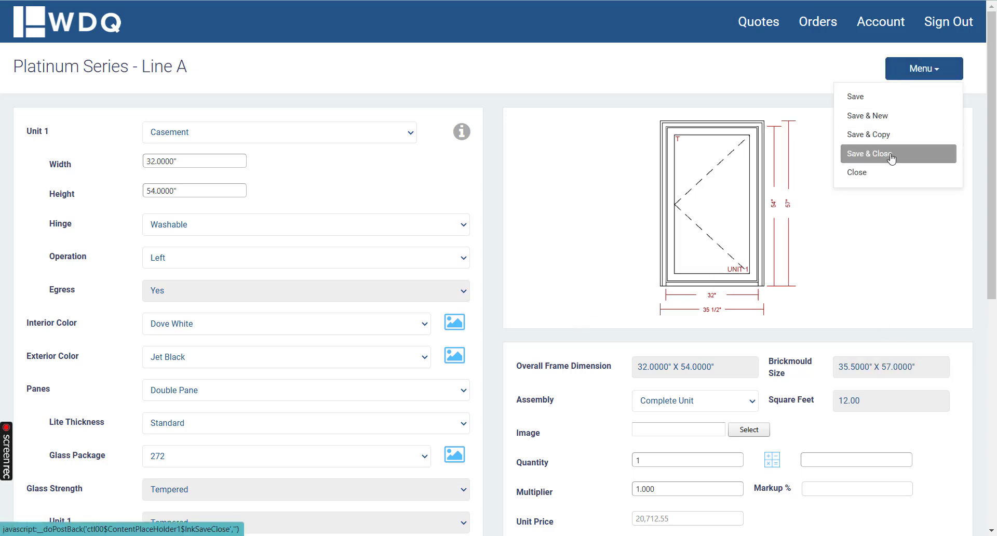
click(891, 116)
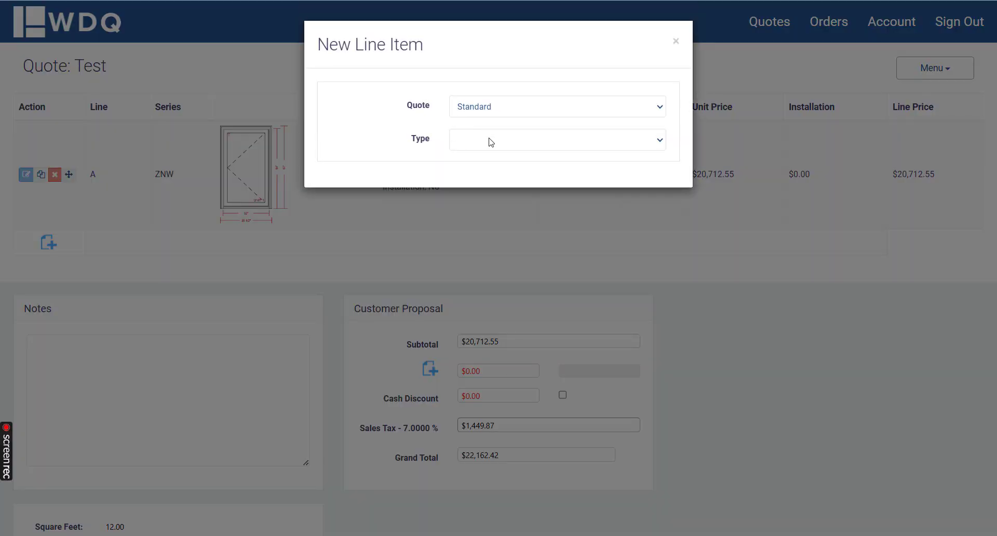
click(487, 140)
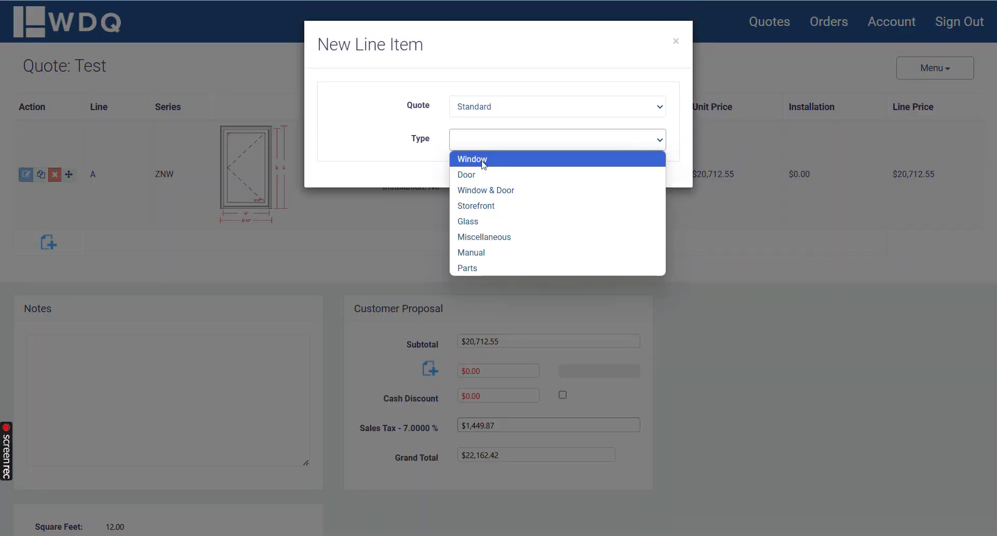
click(482, 161)
click(485, 172)
click(488, 207)
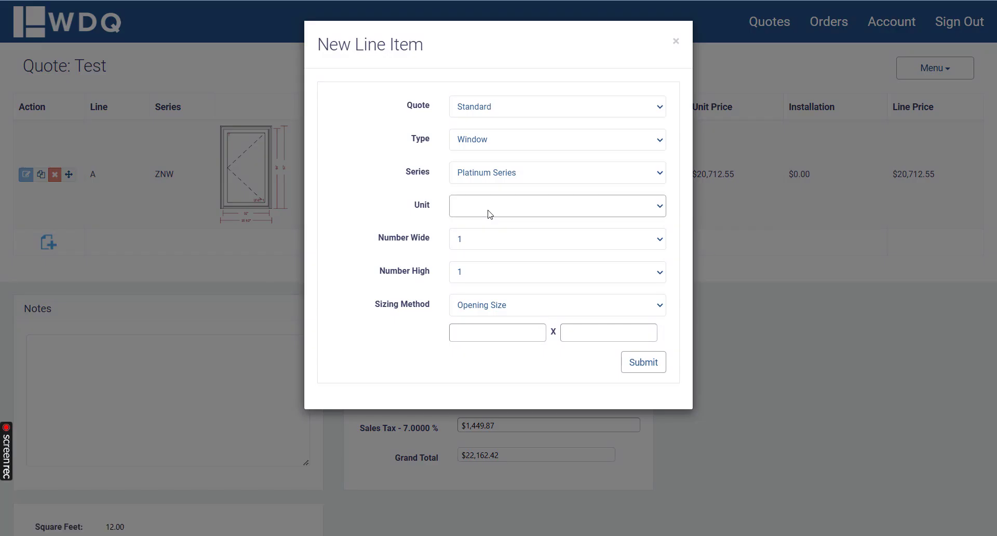
click(487, 251)
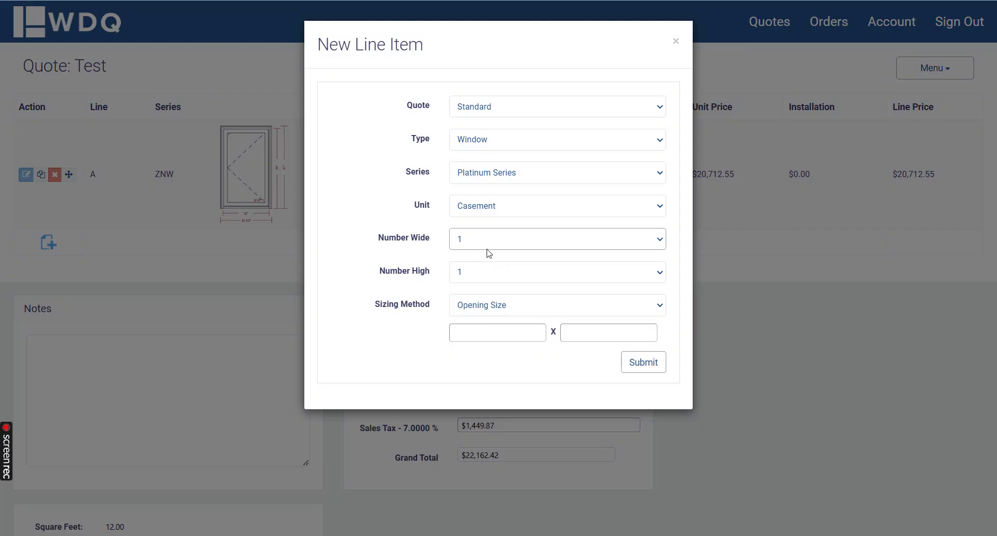
Step: Make the casement 2 wide and 1 high, size it by Overall Frame Dimension at 60" x 60", and submit it
click(492, 243)
click(478, 272)
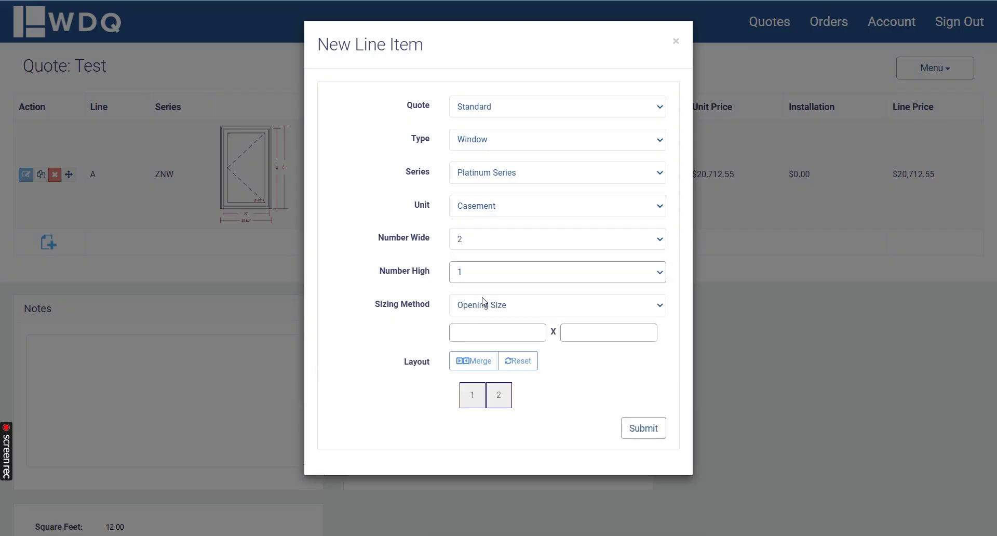
click(489, 305)
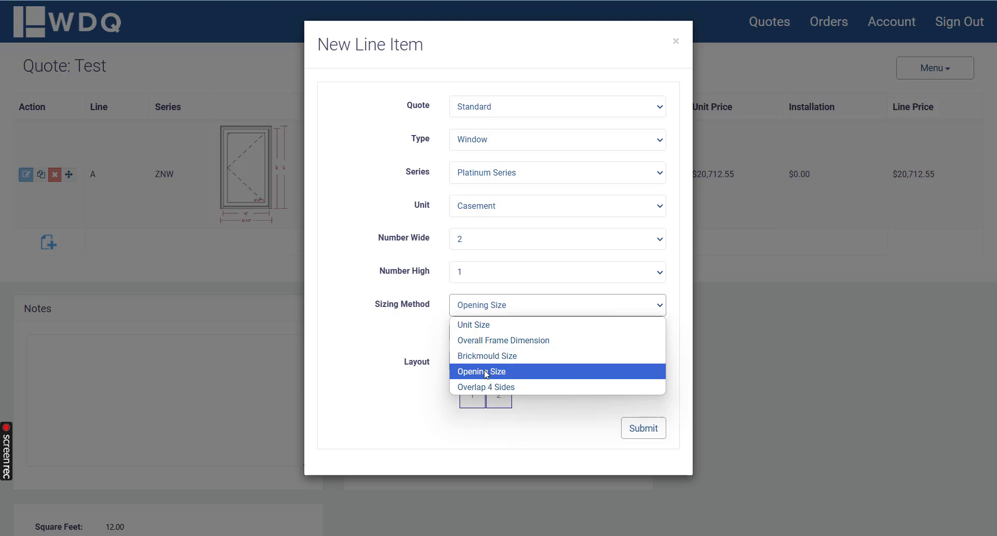
click(481, 340)
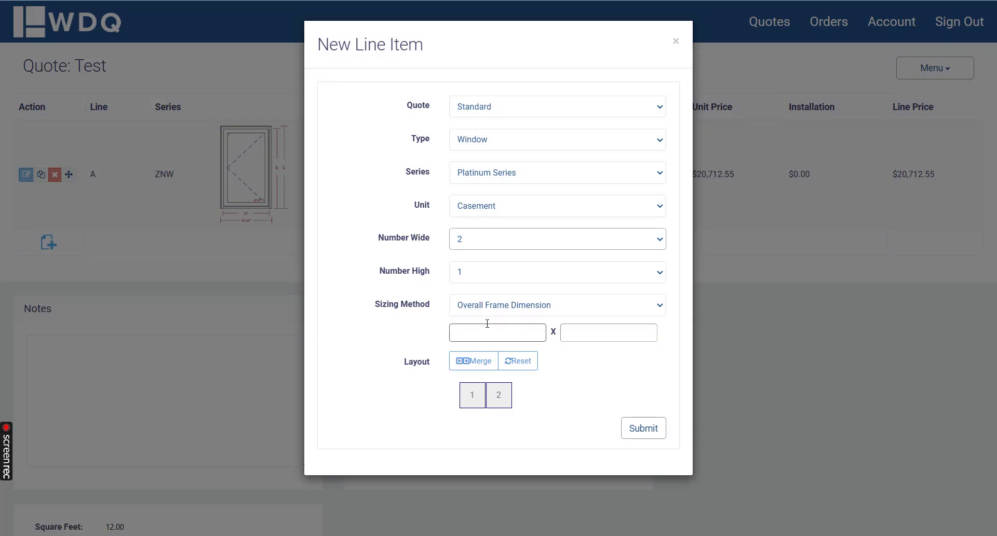
click(486, 332)
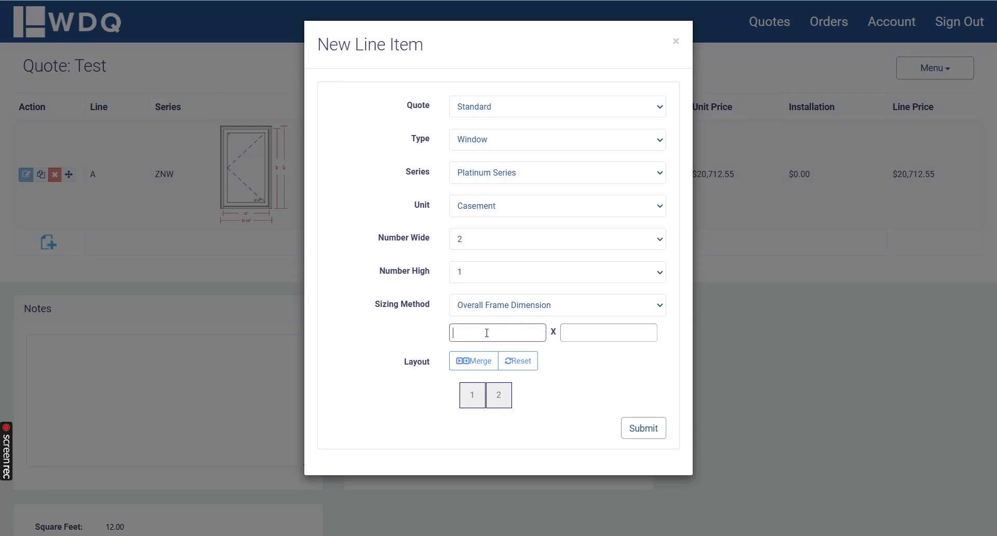
key(Tab)
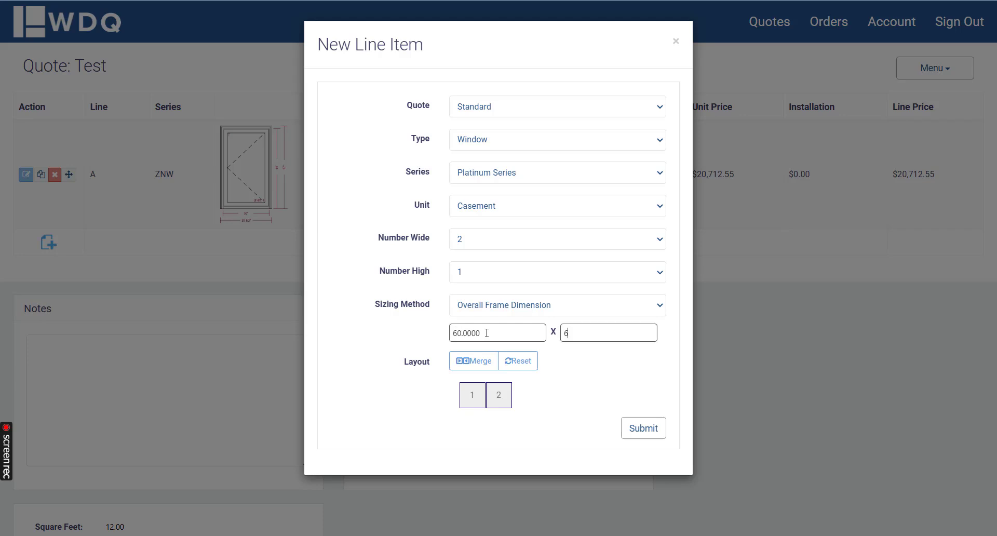
click(633, 426)
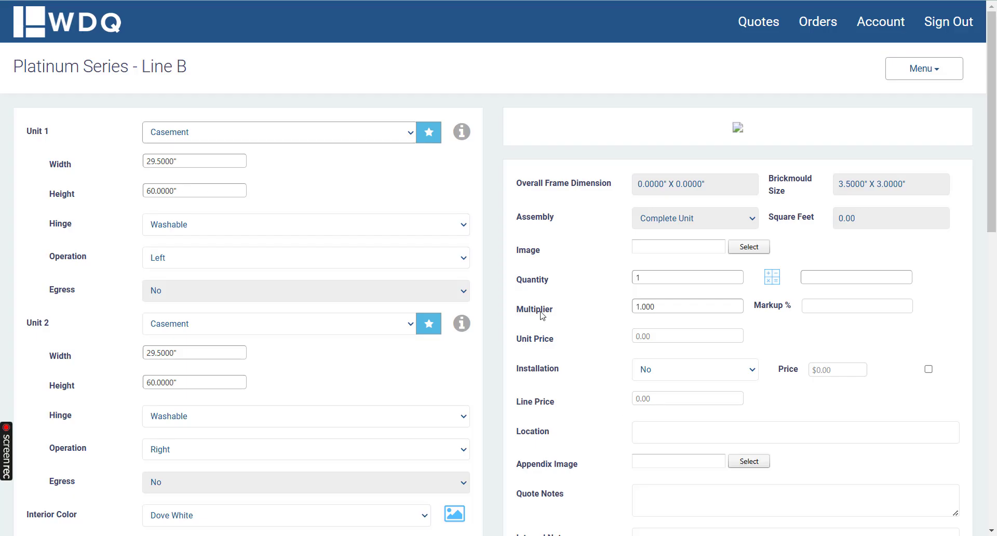
Step: Save the two-wide casement line item and examine its enlarged drawing for the frame and brickmould dimensions
click(917, 77)
click(902, 98)
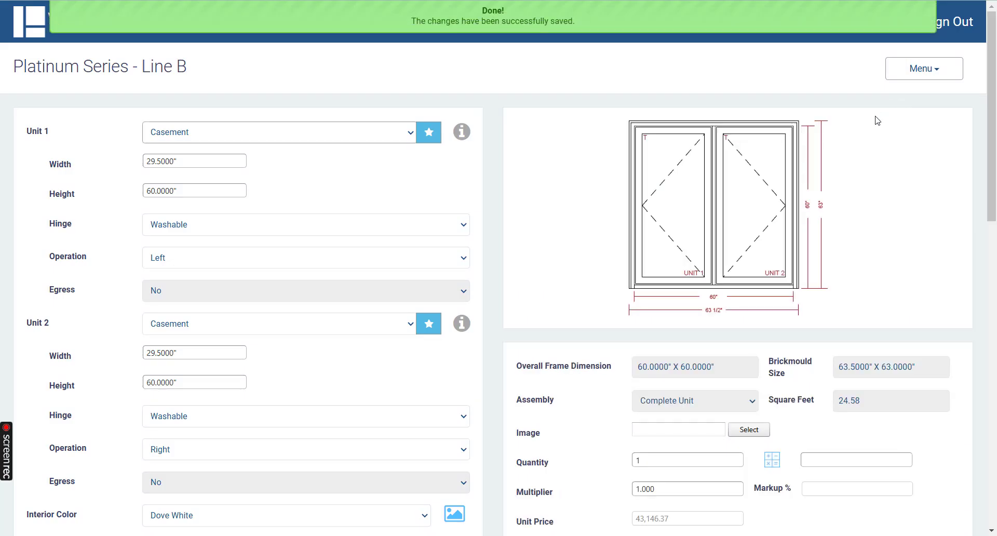
click(690, 247)
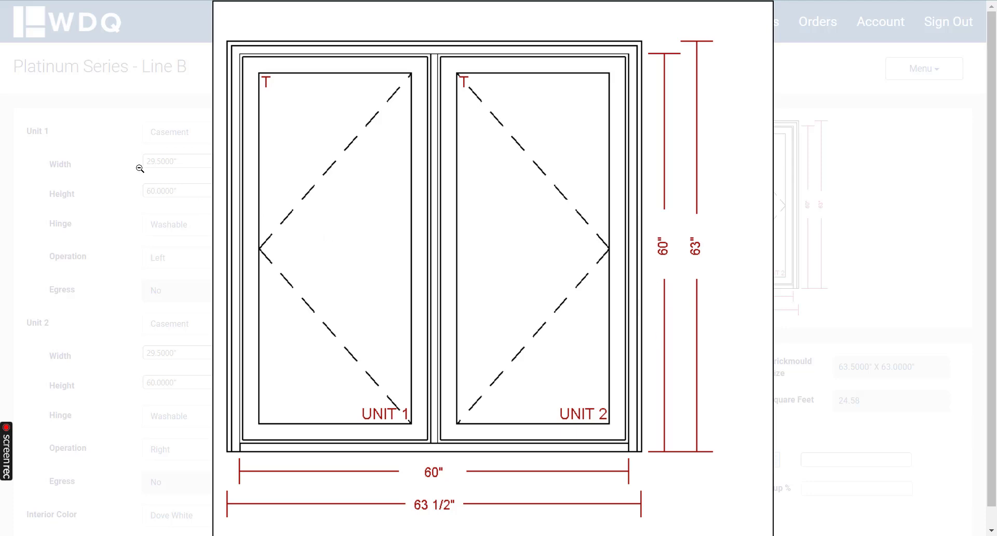
click(100, 161)
Step: Compare the Unit 1 and Unit 2 widths with the drawing's overall width, and check the Vertical Mullion setting
click(192, 162)
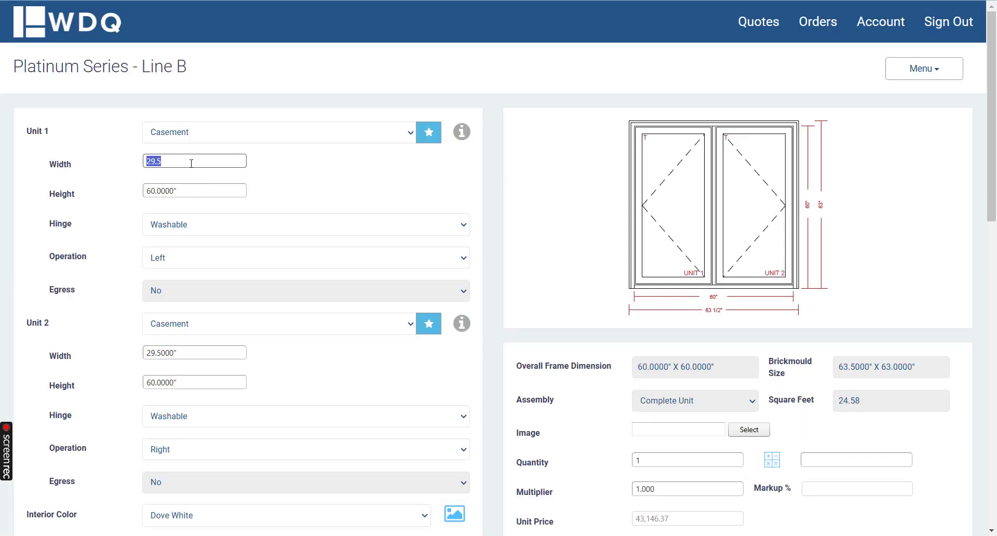
click(185, 353)
click(105, 356)
click(696, 139)
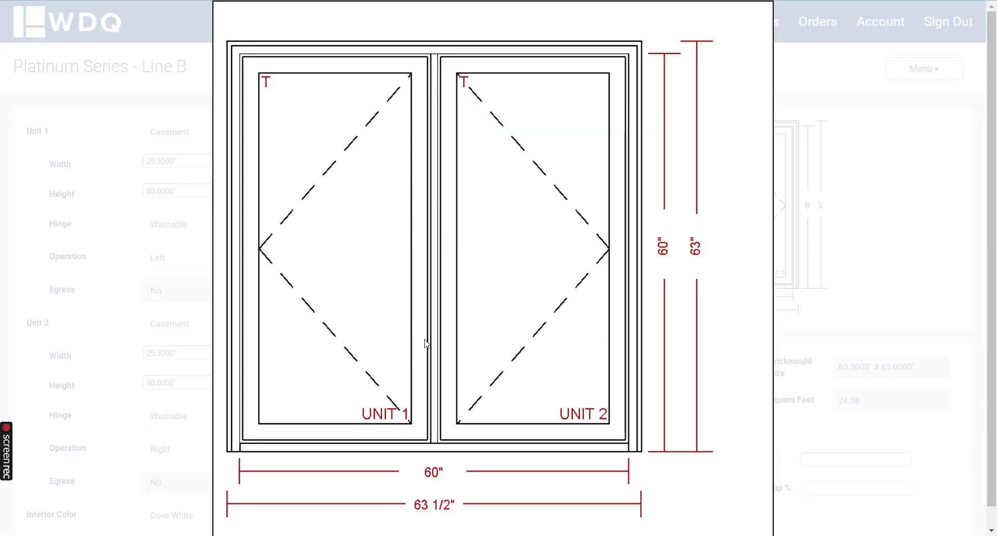
click(117, 196)
scroll(120, 197, down, 10)
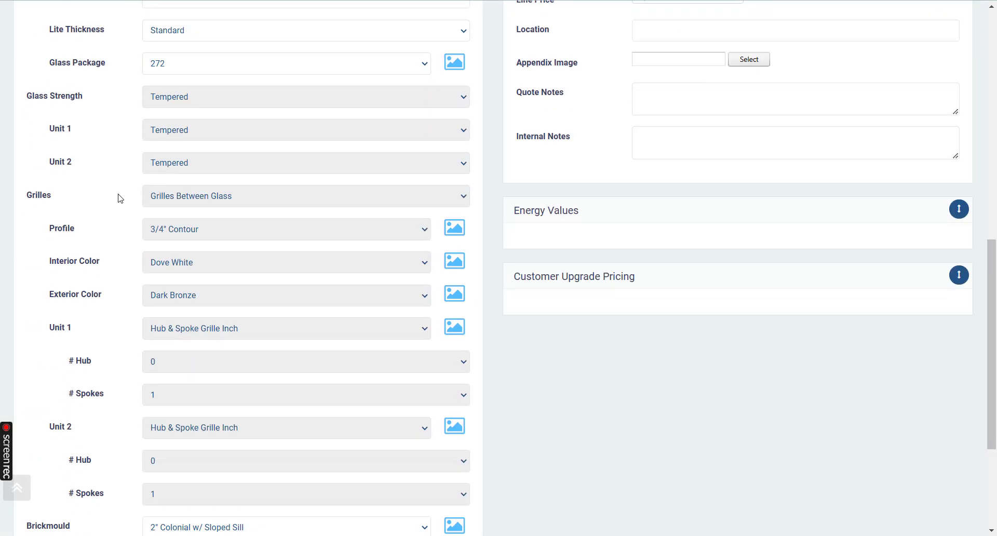
scroll(119, 198, down, 4)
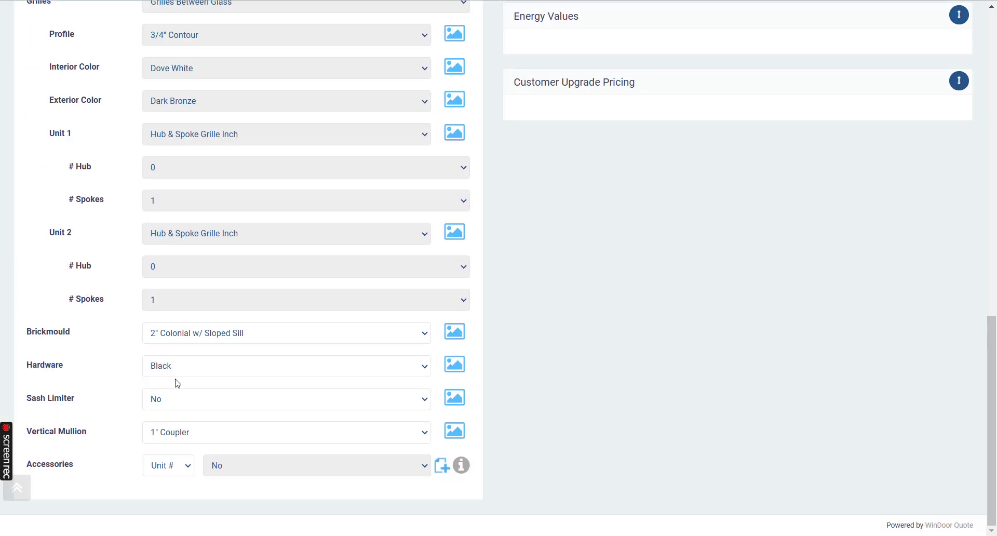
scroll(296, 299, up, 20)
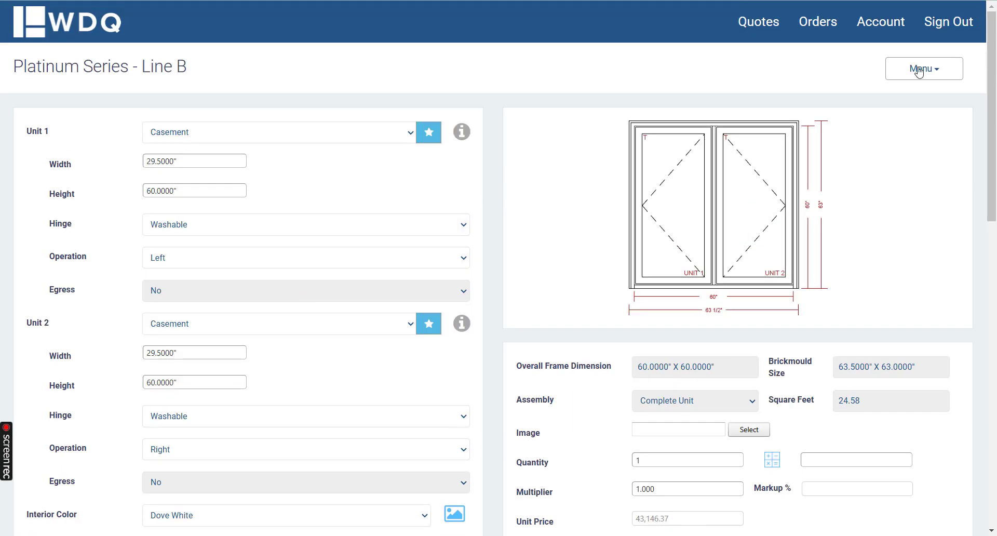
Step: Save and close the two-wide casement, and start a new window line item using the Platinum Series and a Single Hung unit
click(919, 70)
click(886, 134)
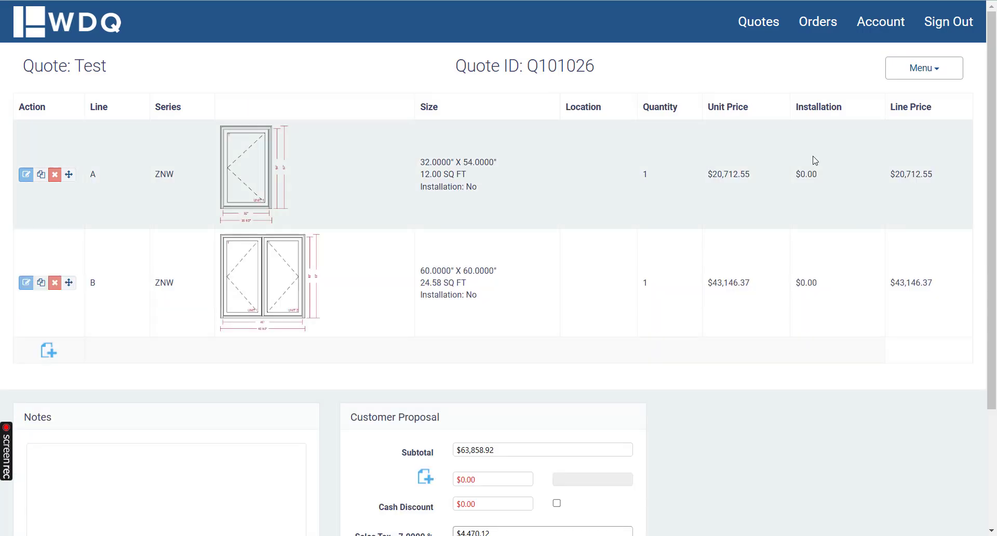
click(49, 351)
click(551, 147)
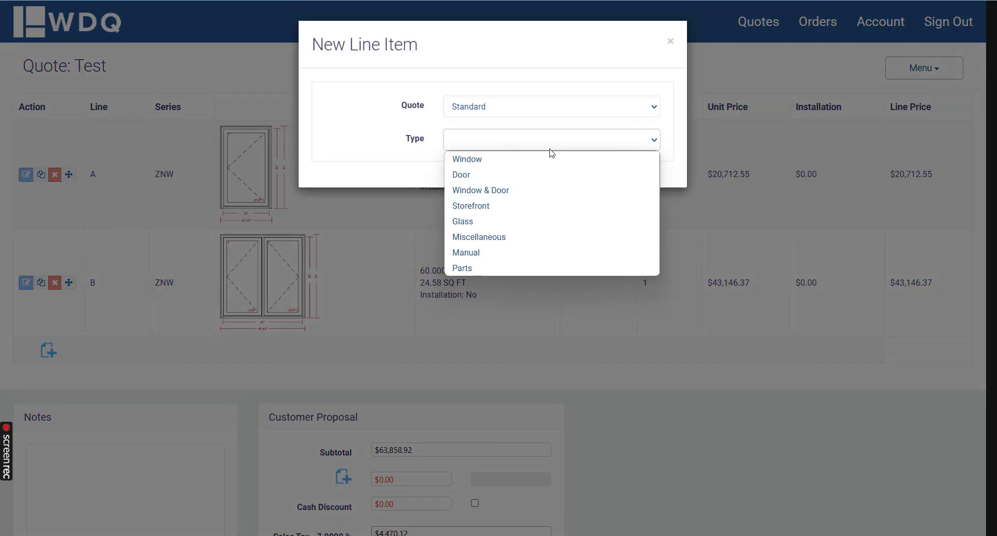
click(494, 159)
click(488, 173)
click(481, 209)
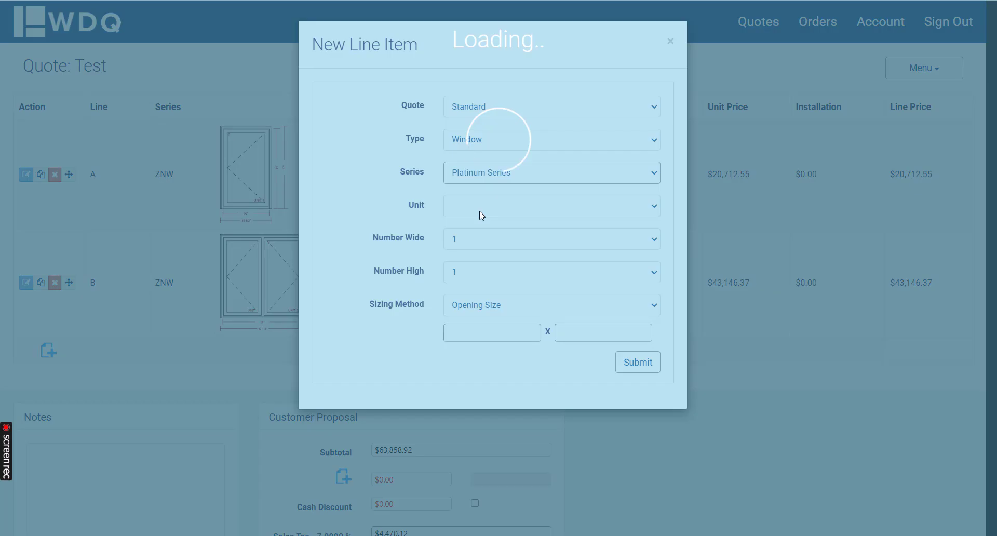
click(482, 208)
click(512, 274)
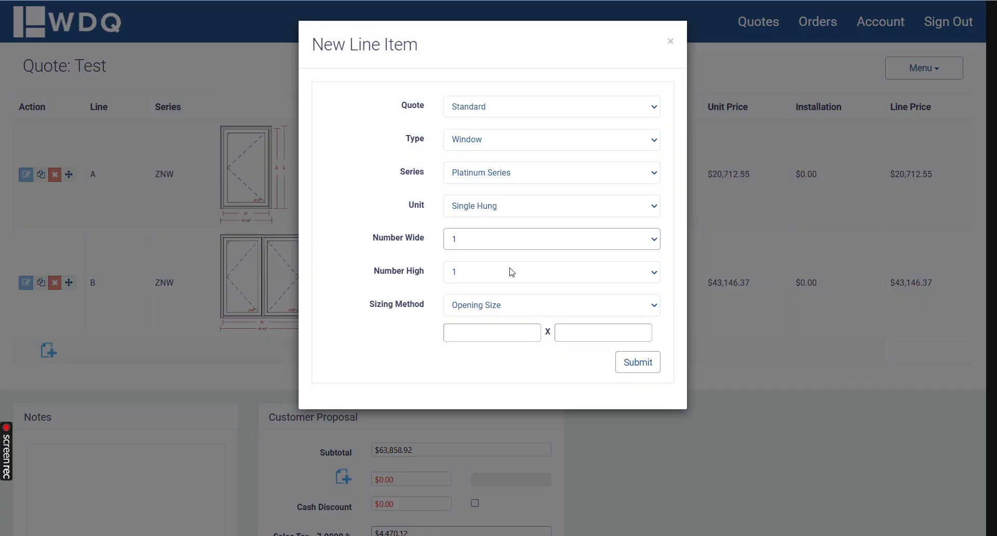
click(512, 238)
click(488, 271)
click(481, 306)
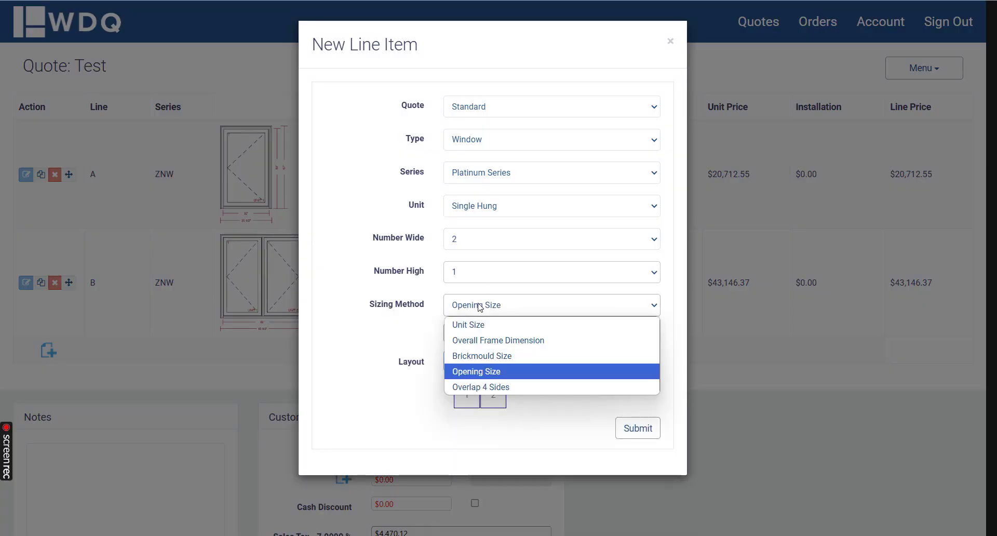
click(476, 372)
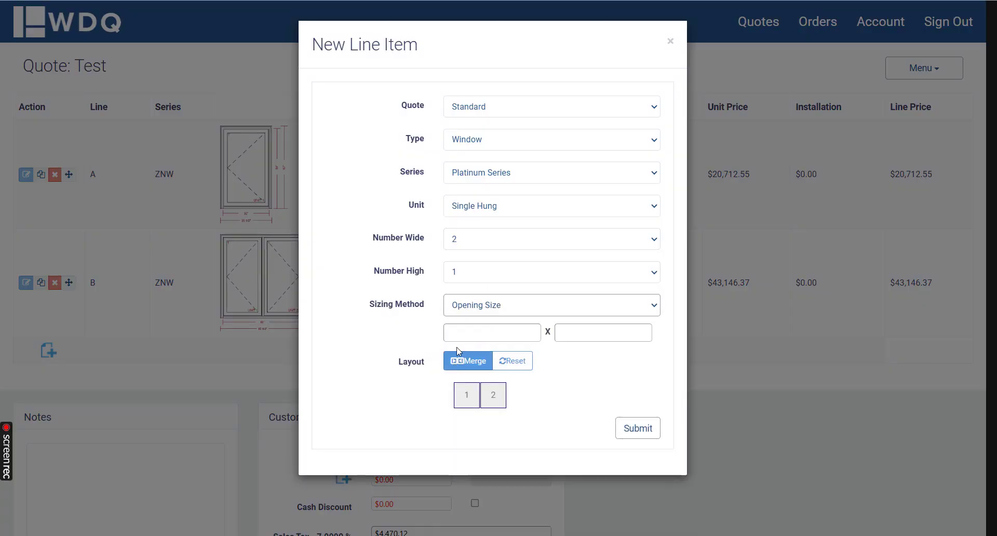
click(487, 333)
click(485, 240)
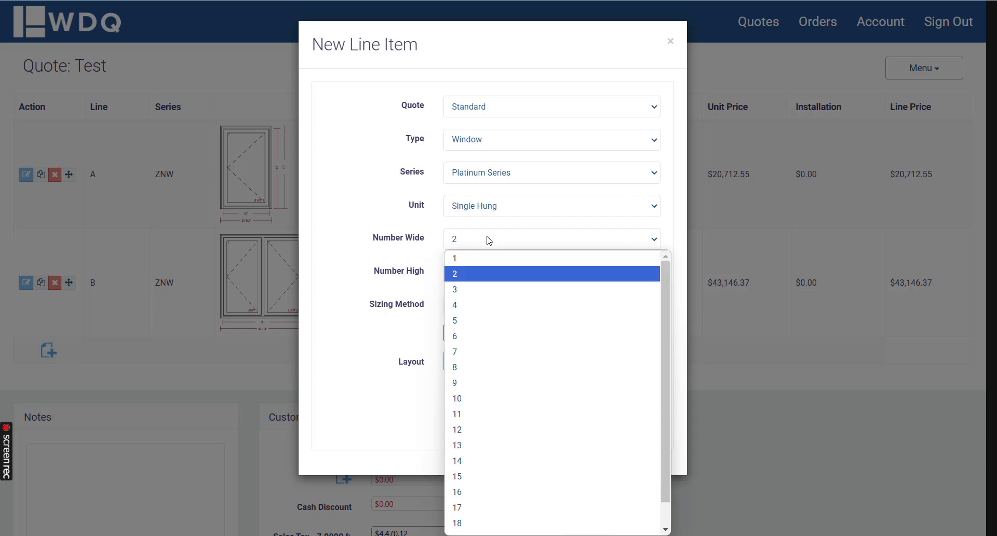
click(468, 262)
Step: Submit the single hung with an opening 30" wide and tall enough for a 59.5" unit height, save it, and check its width
click(469, 335)
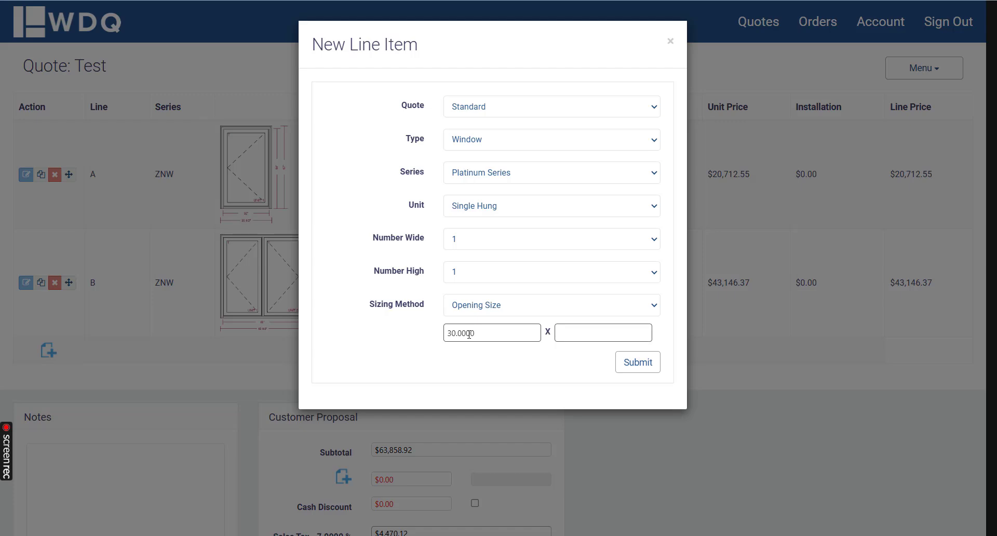
click(633, 363)
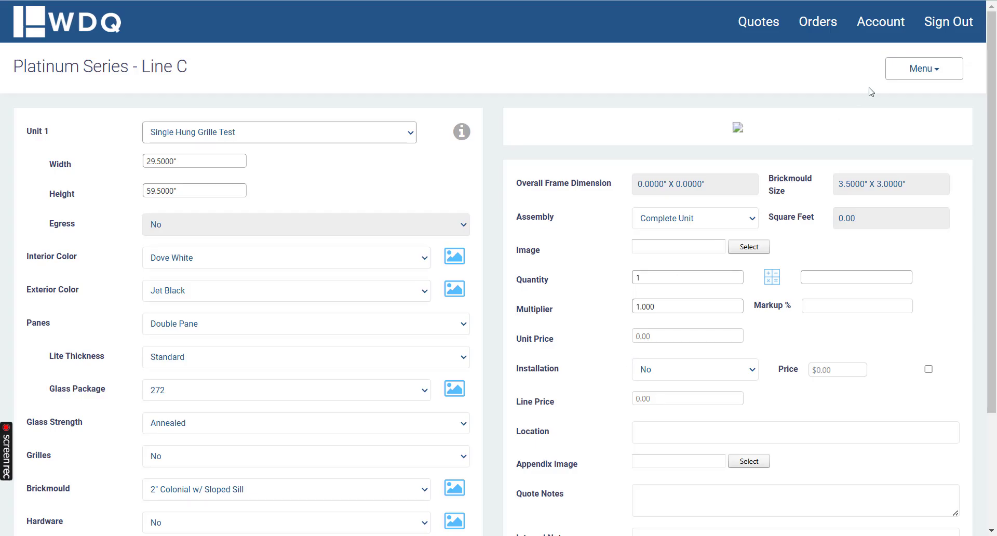
click(899, 73)
click(883, 99)
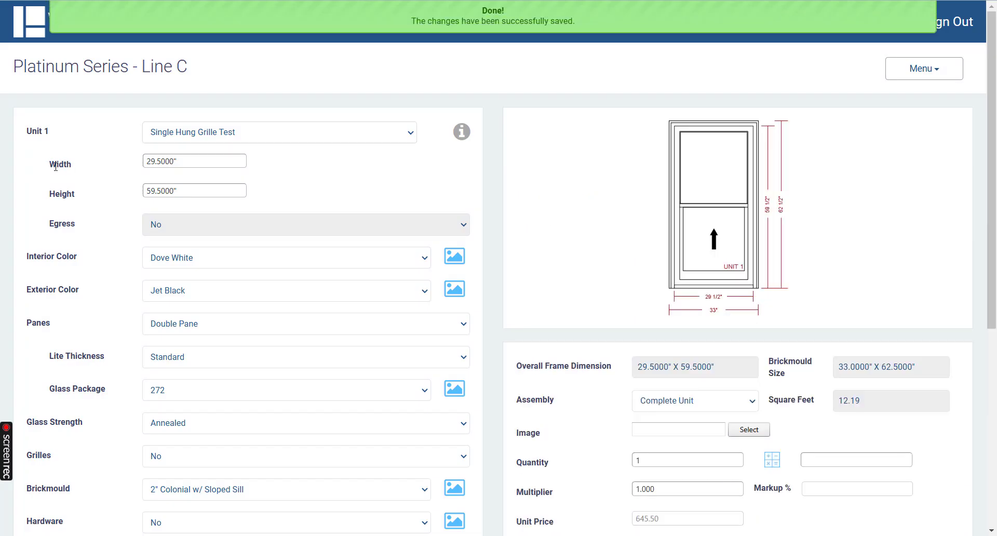
drag(56, 164, 126, 169)
click(355, 201)
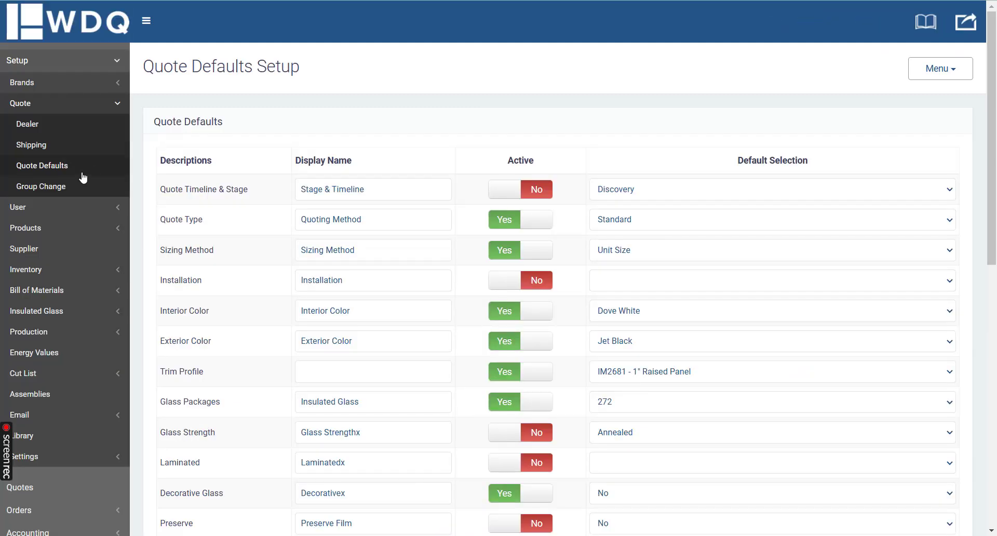
Step: Open the Platinum Series configuration from the product series setup in the admin site
click(62, 230)
scroll(34, 150, down, 1)
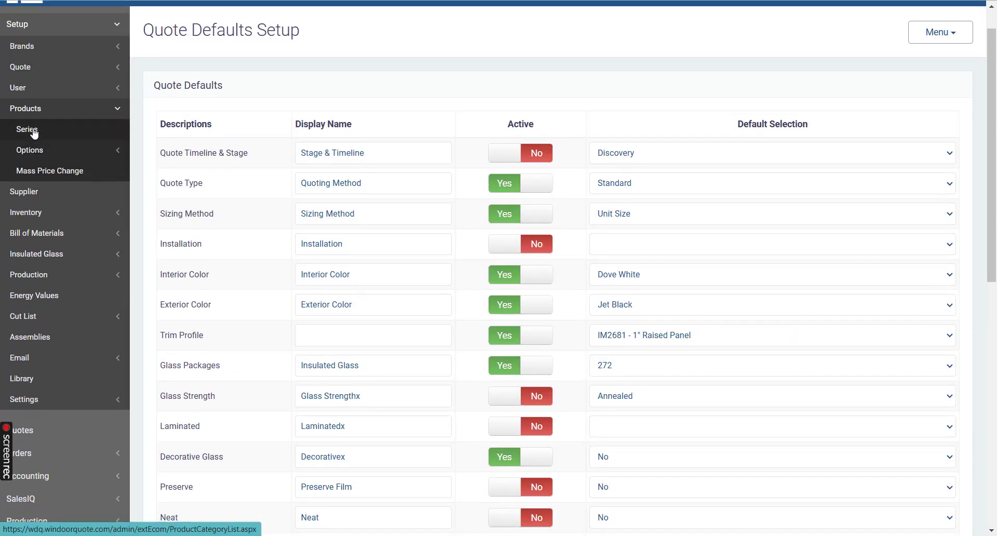
click(32, 130)
click(200, 166)
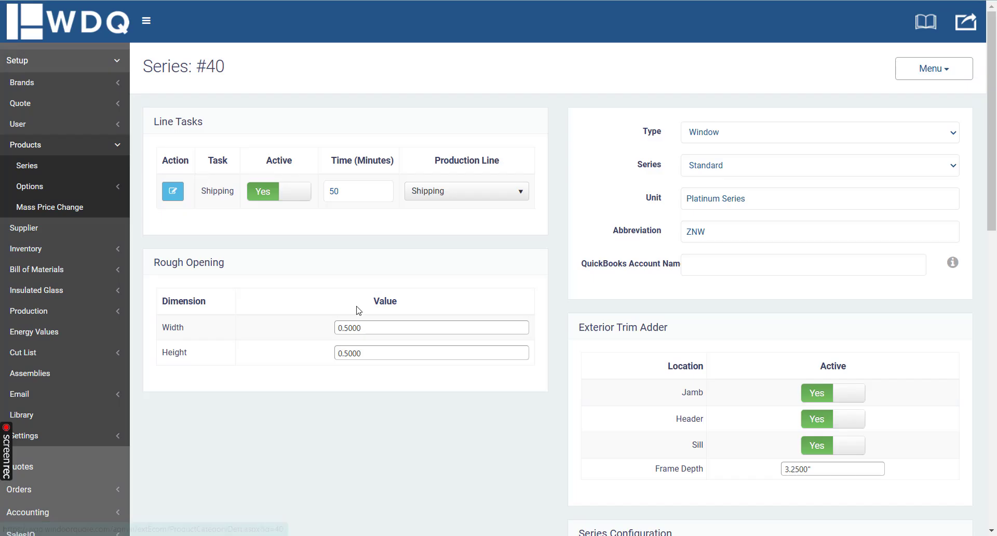
Step: Set the Platinum Series Rough Opening width and height to 0.75 each, and save the series
drag(164, 329, 230, 361)
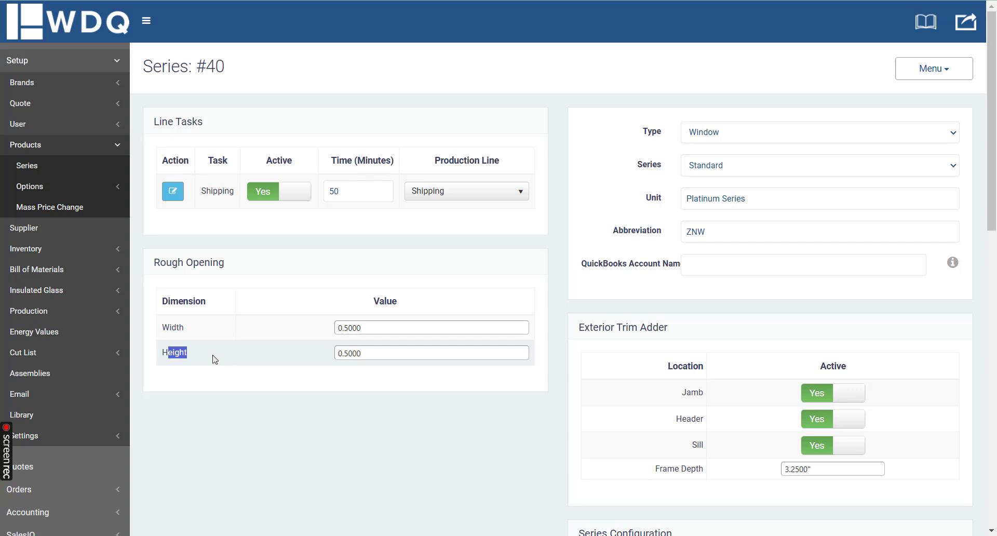
click(376, 328)
text(1)
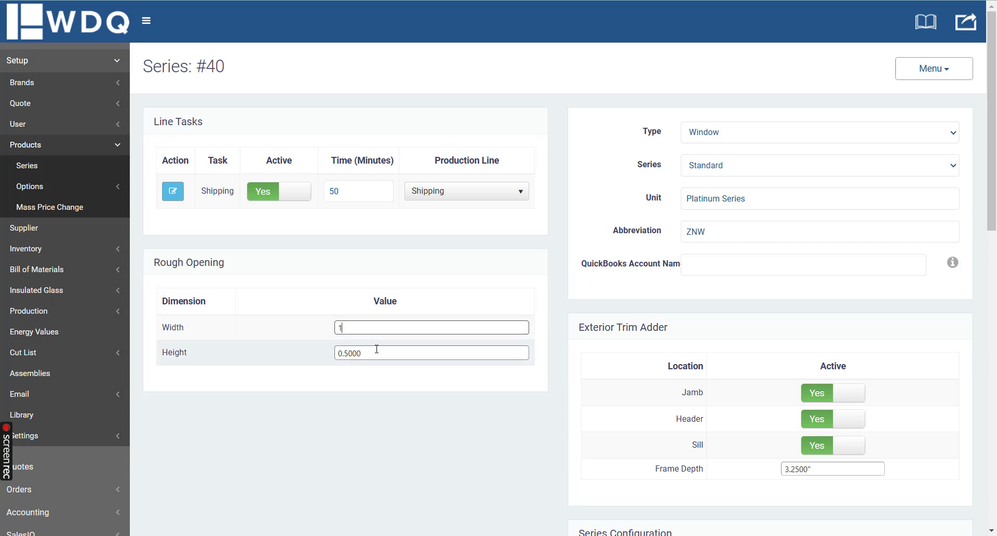
click(376, 353)
click(369, 327)
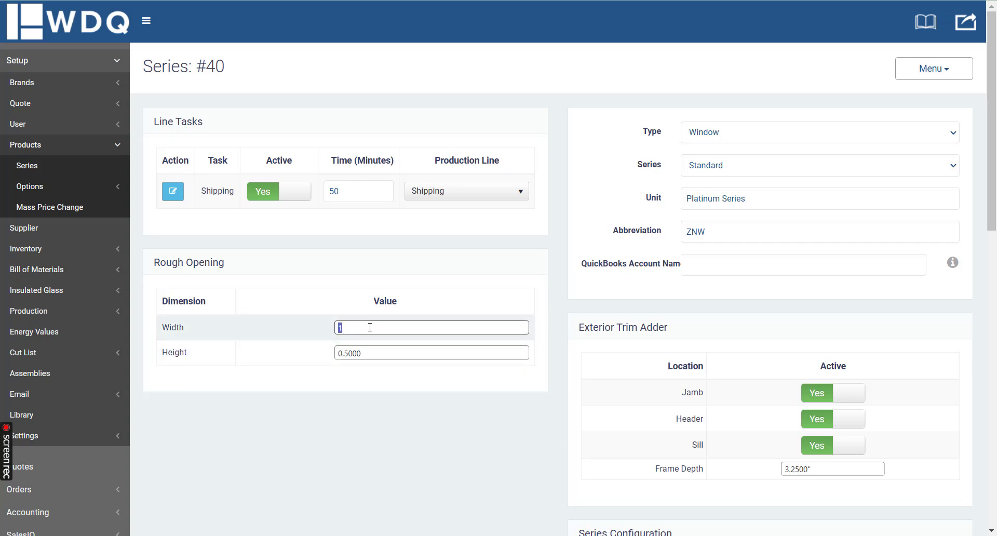
key(Tab)
text(.)
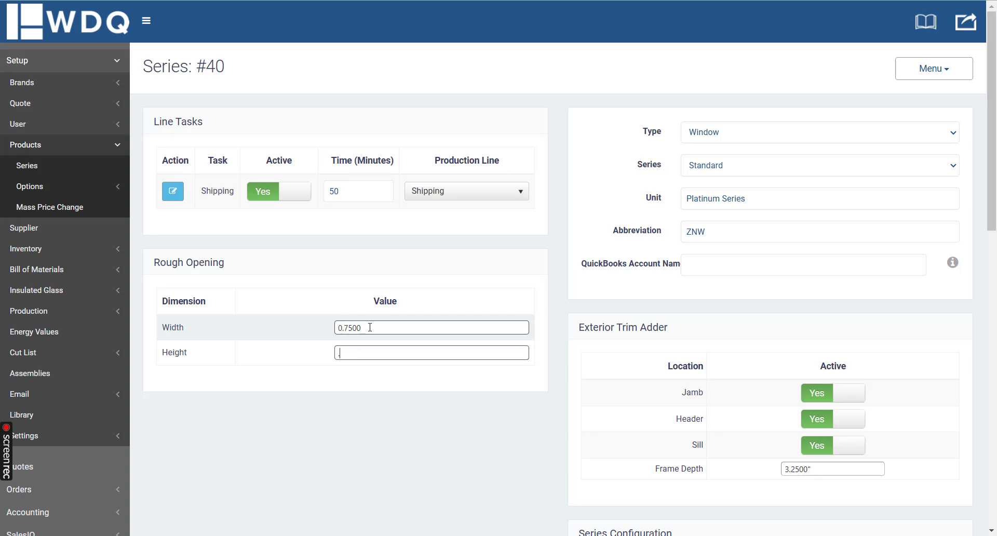
text(7500)
click(912, 75)
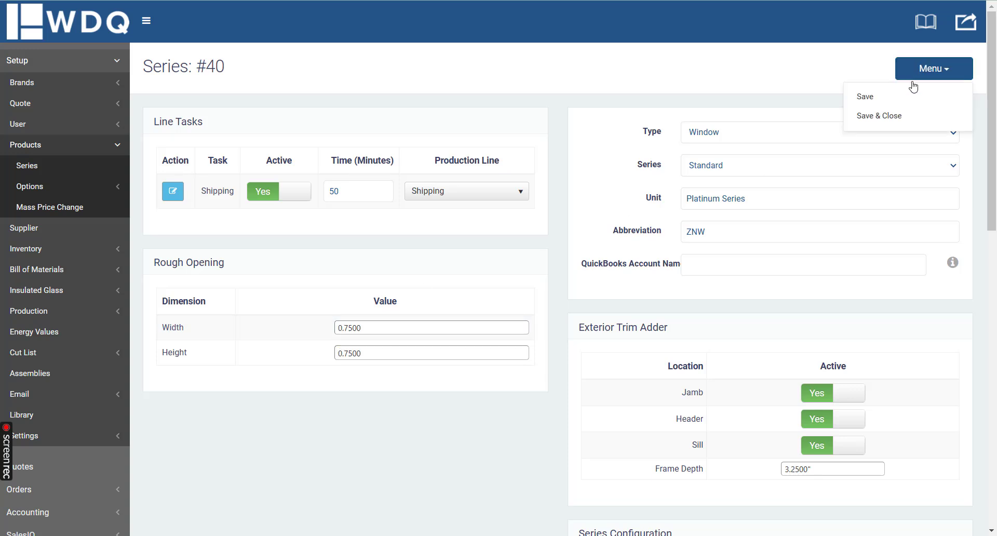
click(864, 95)
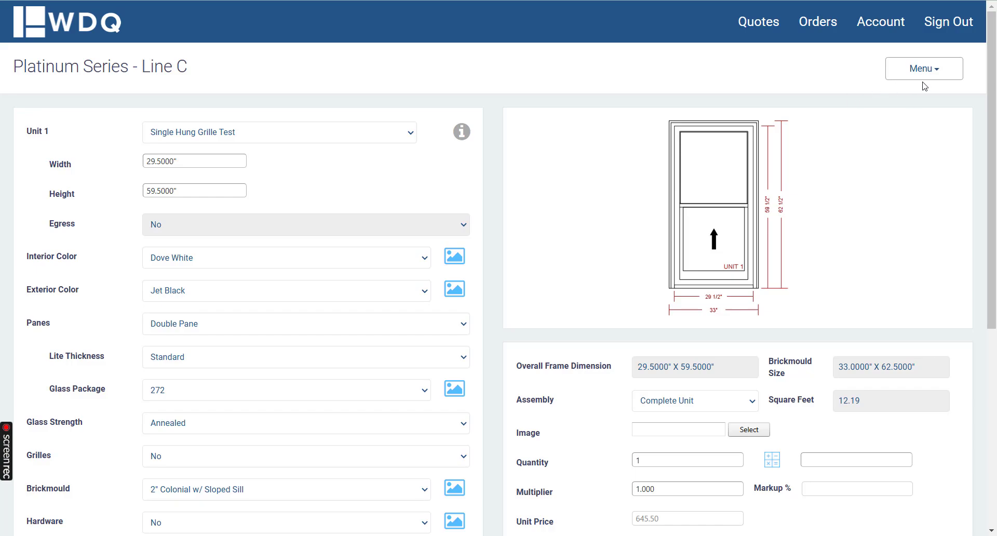
Step: Save and close single hung Line C, and start a new window line item using the Platinum Series and a Single Hung unit
click(921, 73)
click(877, 153)
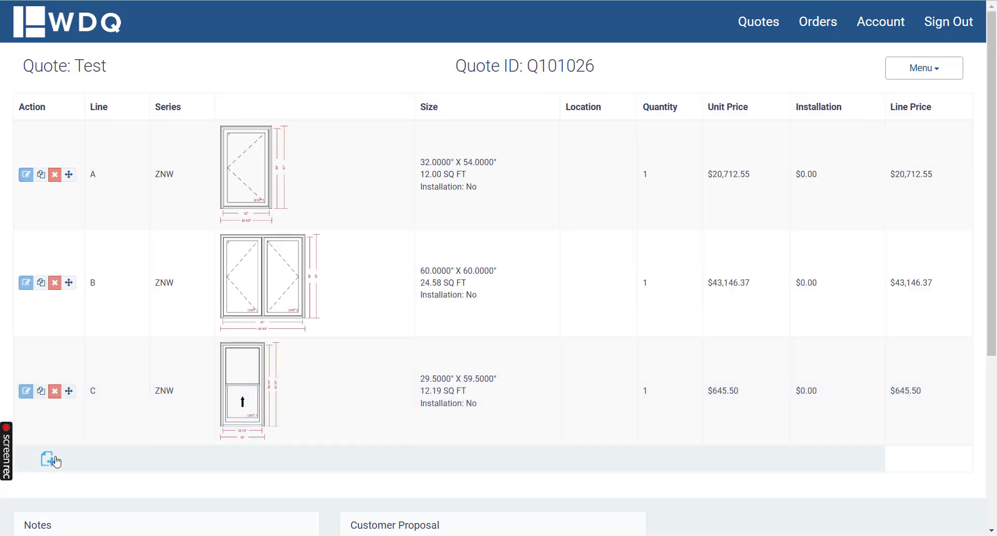
click(48, 459)
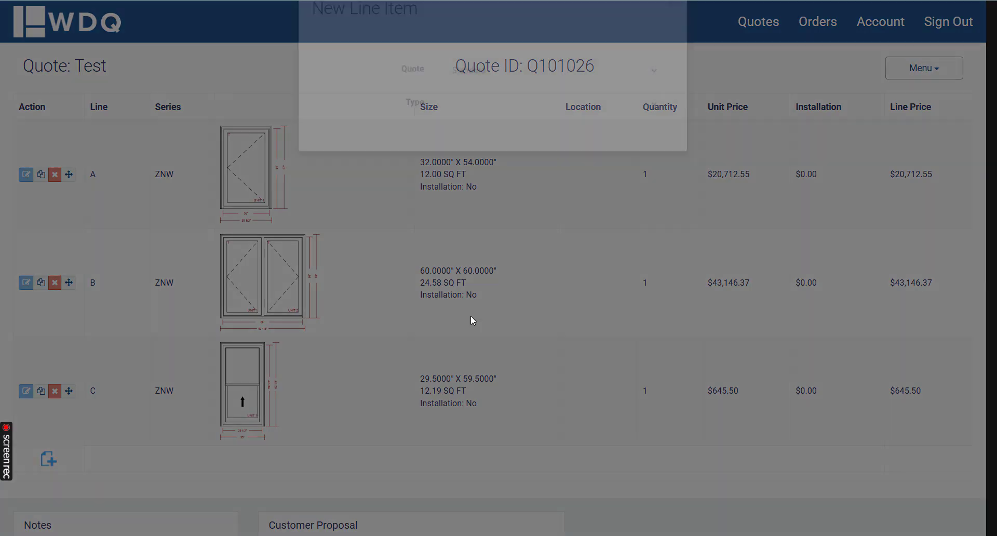
click(482, 147)
click(475, 160)
click(476, 172)
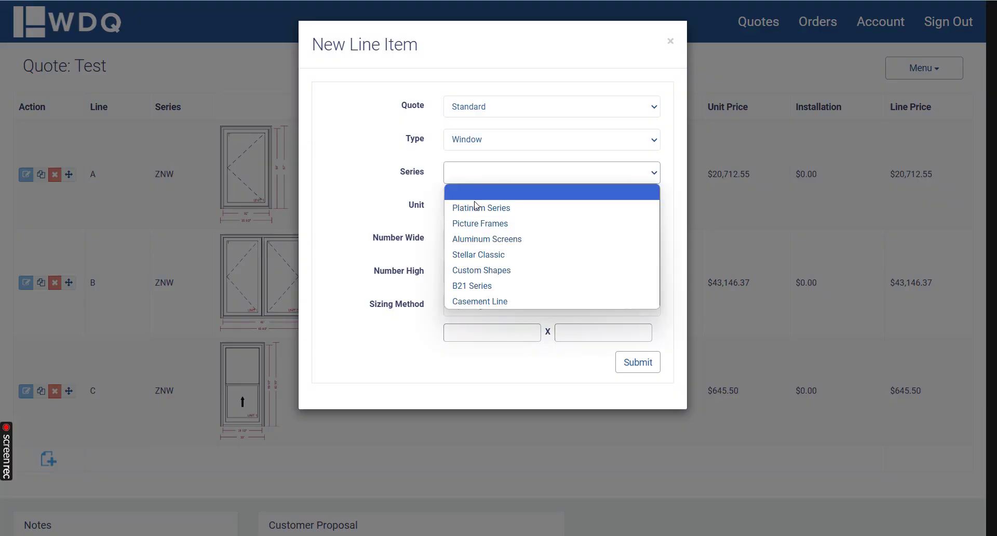
click(476, 206)
click(473, 210)
click(475, 271)
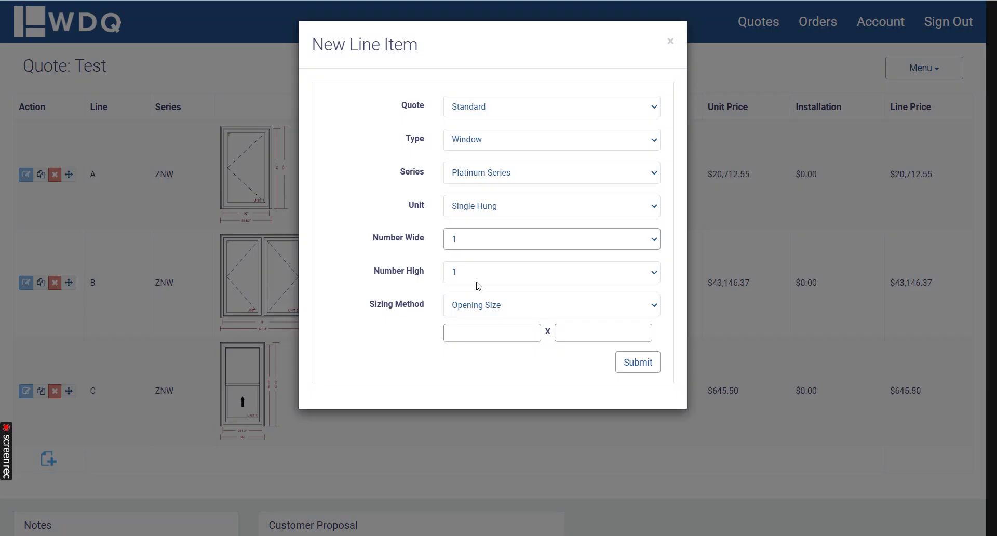
Step: Submit the new single hung with an Opening Size of 30" by 60"
click(476, 331)
text(30.0000)
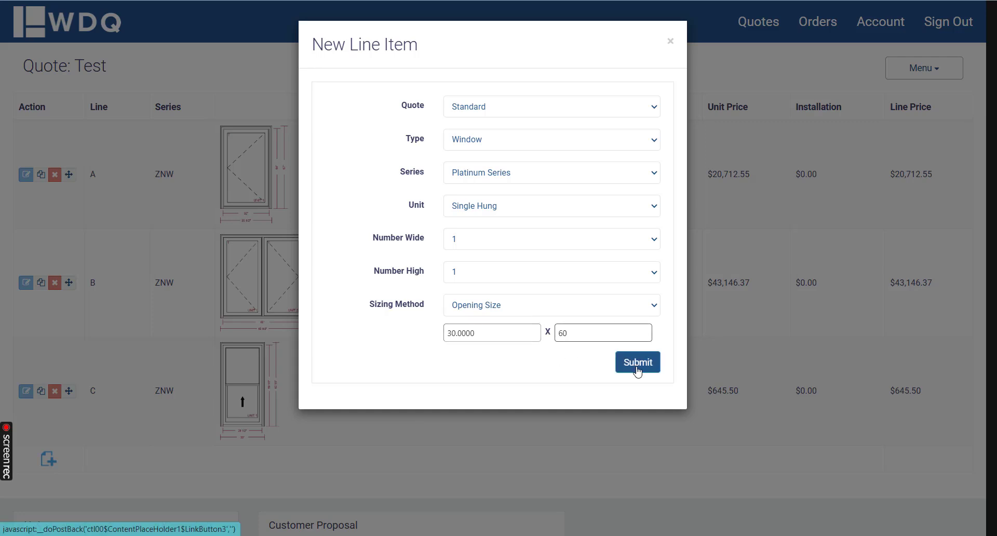
click(473, 338)
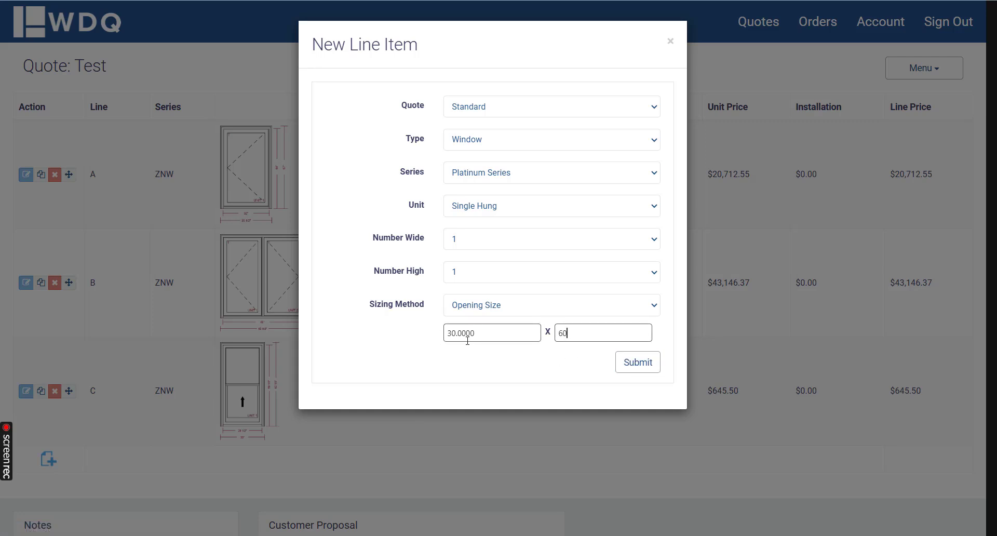
click(642, 365)
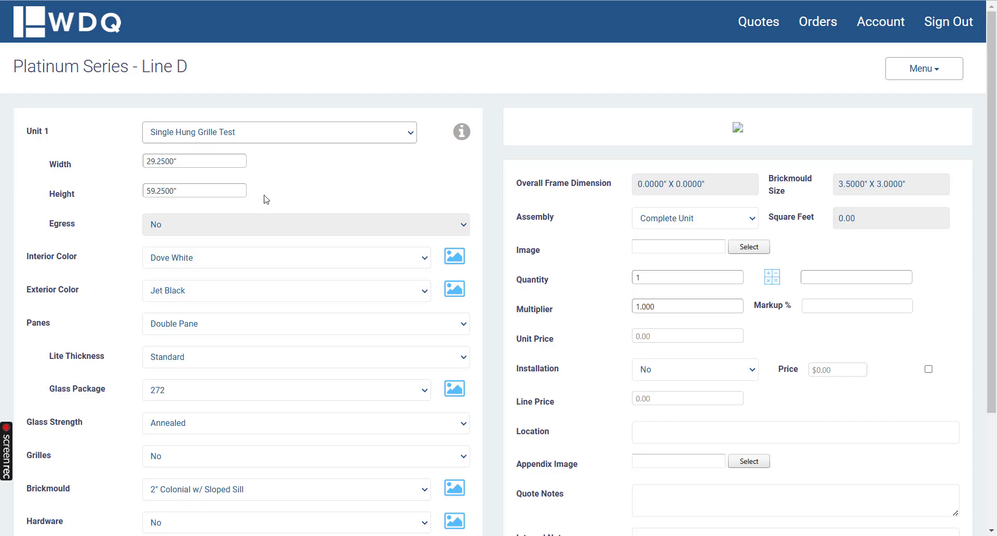
Step: Check the Line D unit's width and height, and save the line item
click(179, 161)
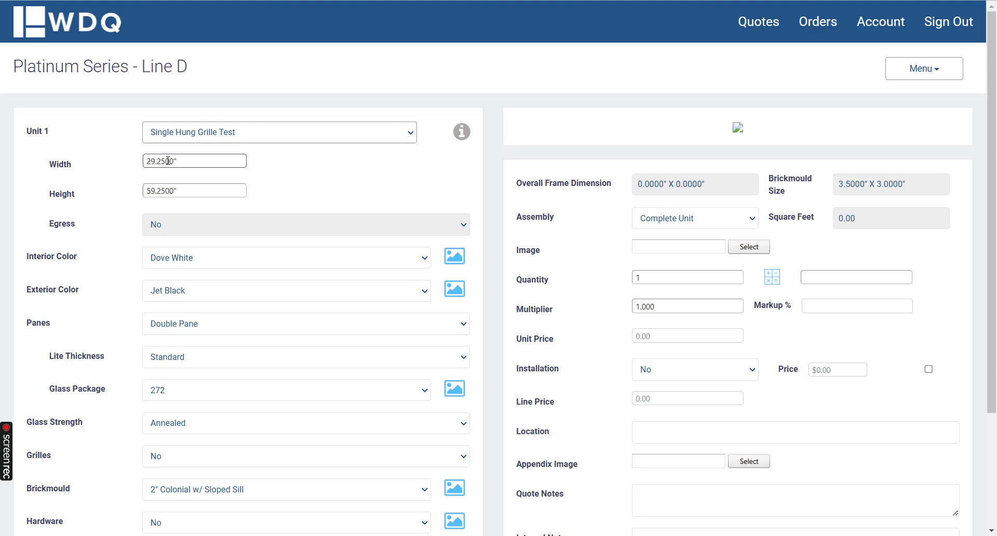
click(176, 190)
click(937, 70)
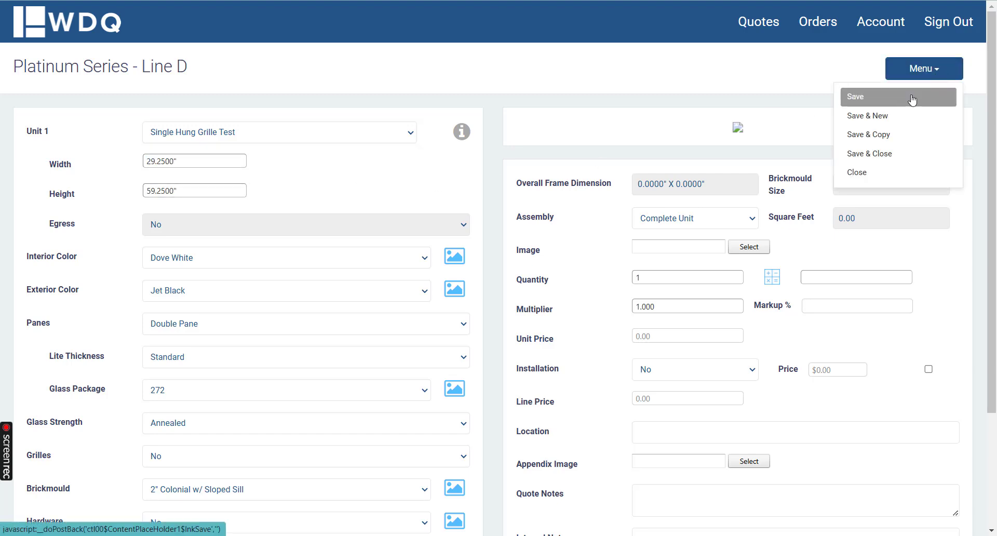
click(906, 96)
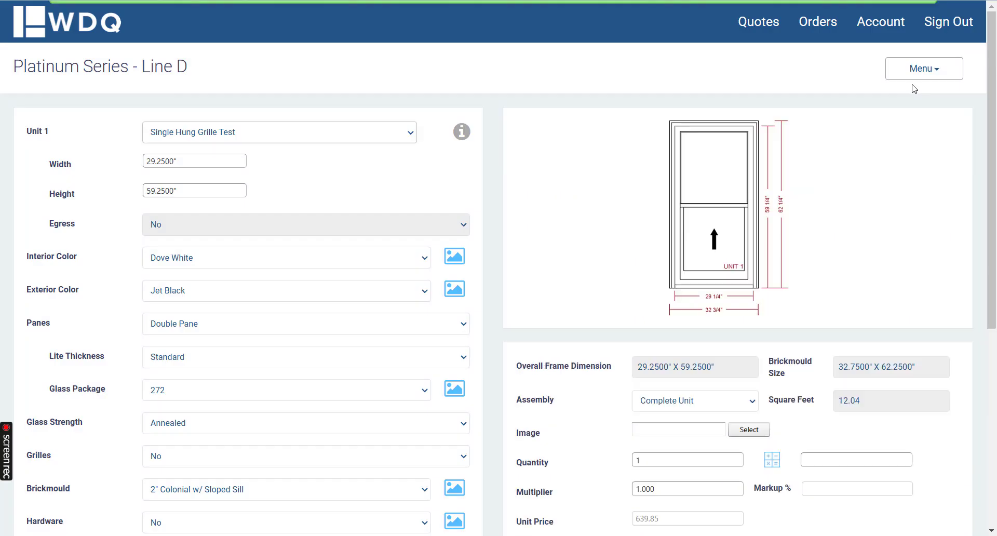
Step: Save Line D and start a new window line item using the Platinum Series and a Picture unit
click(921, 73)
click(906, 115)
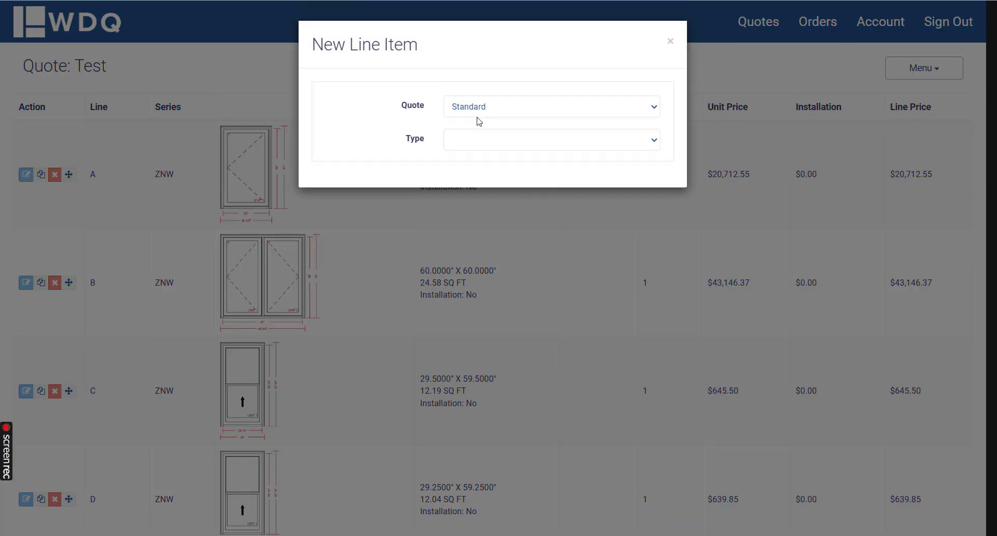
click(517, 141)
click(498, 159)
click(496, 171)
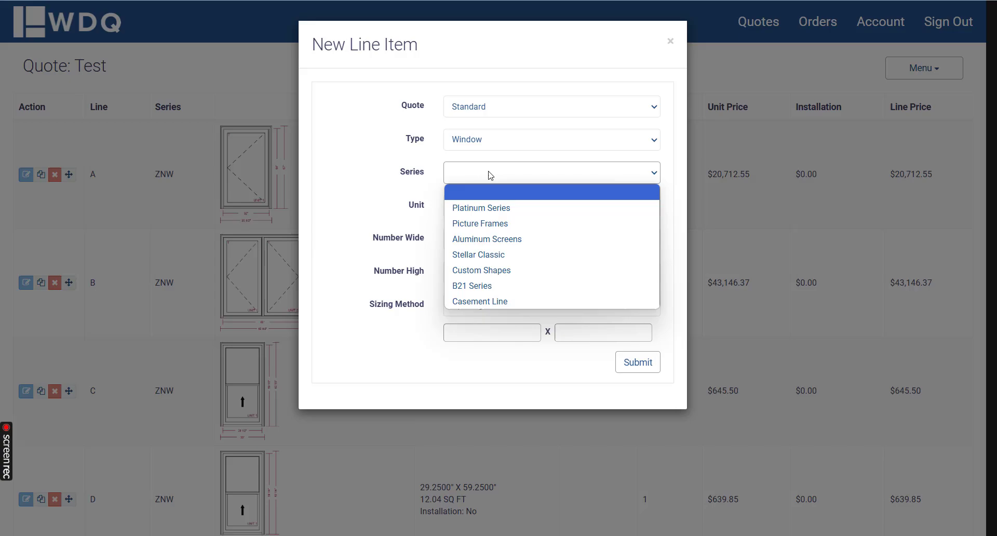
click(491, 205)
click(494, 202)
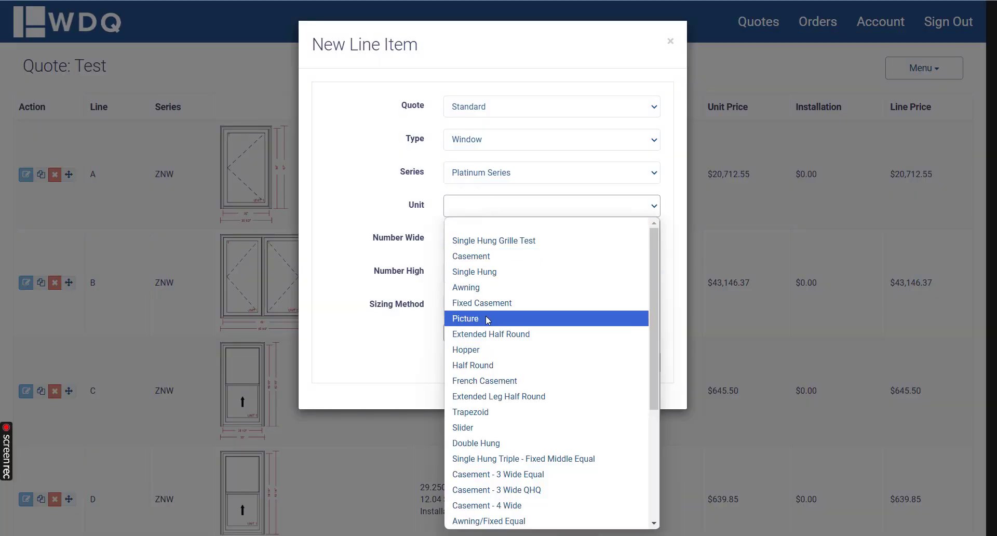
click(485, 319)
Step: Make the picture window 3 units wide with an Opening Size of 90" by 72.5", and submit it
click(478, 265)
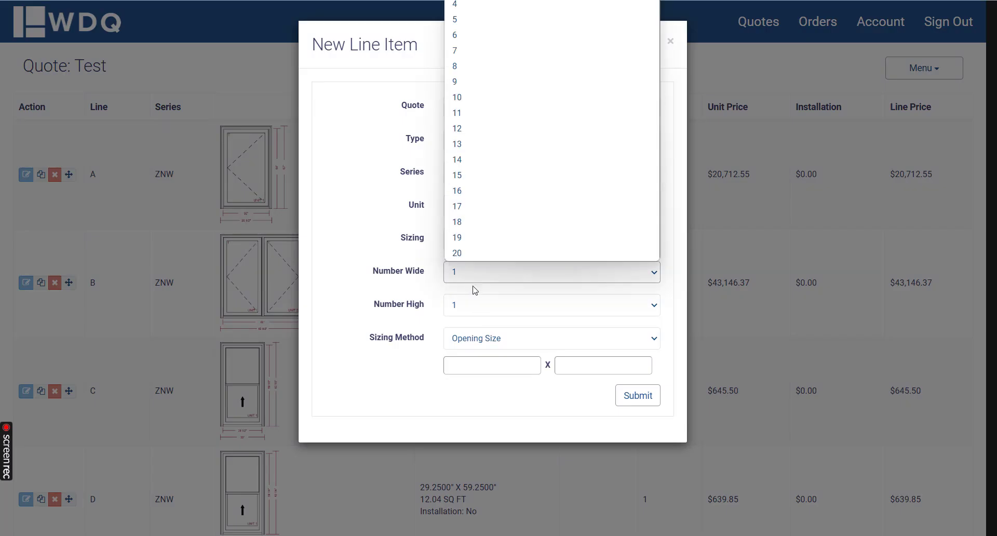
click(485, 6)
click(479, 365)
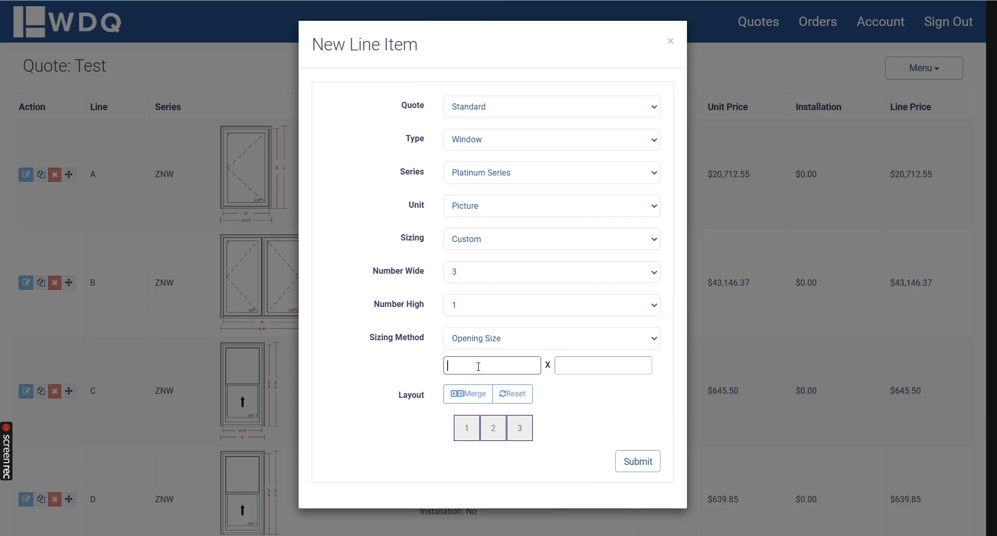
text(90)
key(Tab)
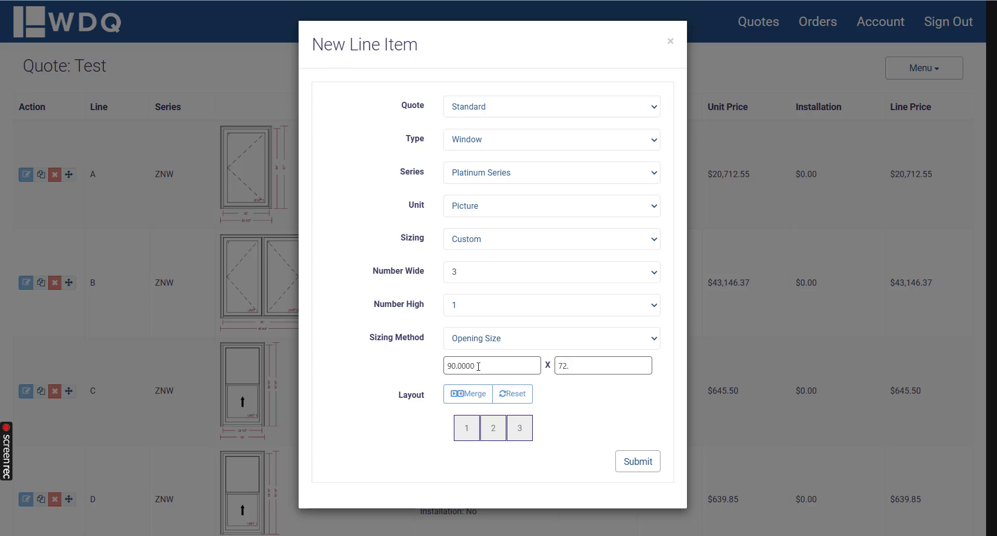
click(607, 414)
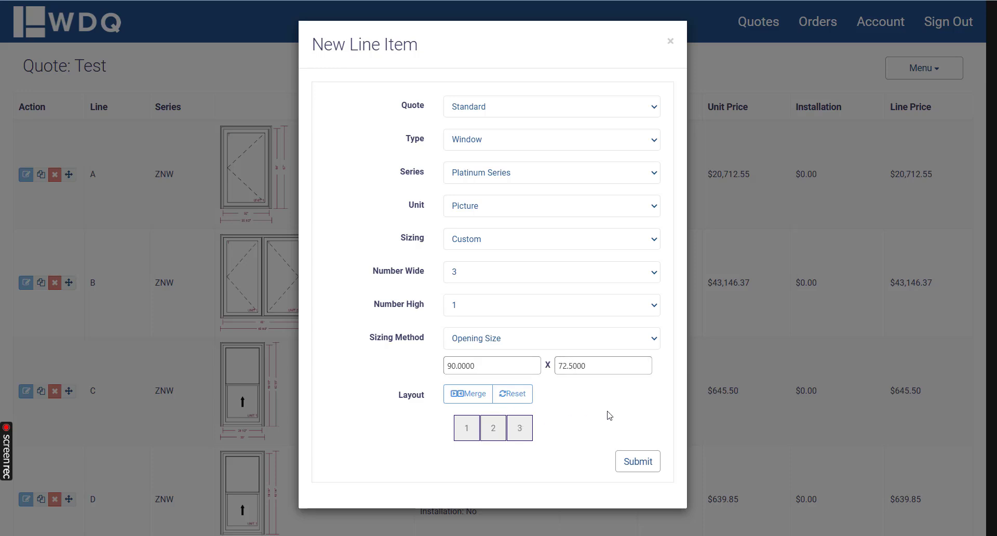
click(657, 463)
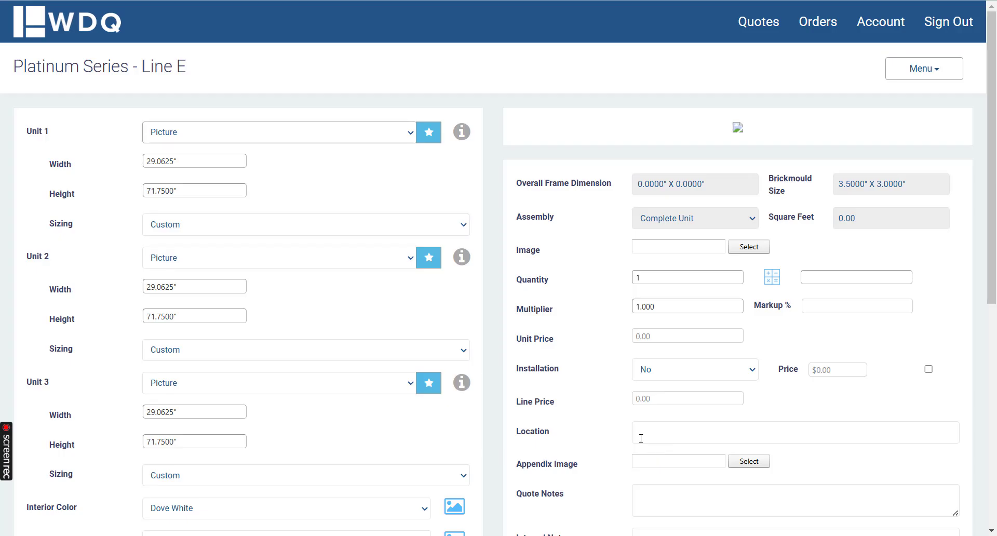
Step: Save the three-wide picture window, and compare its unit width with the overall dimensions in the enlarged drawing
click(897, 78)
click(887, 96)
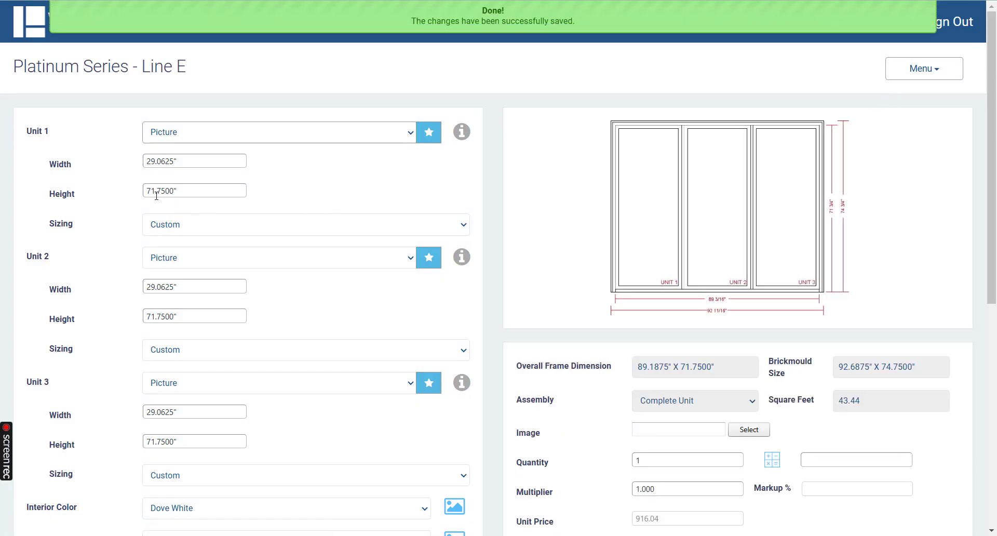
click(180, 161)
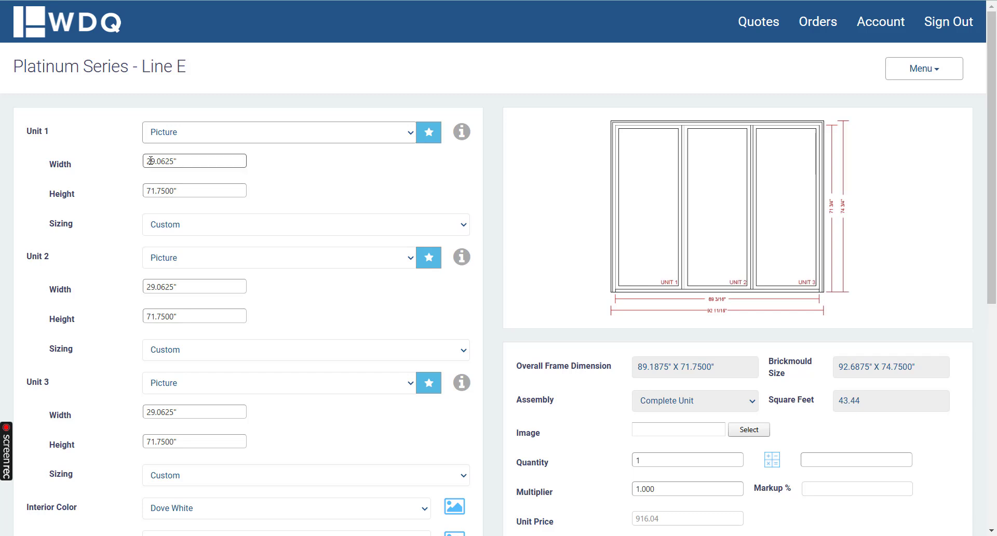
click(587, 161)
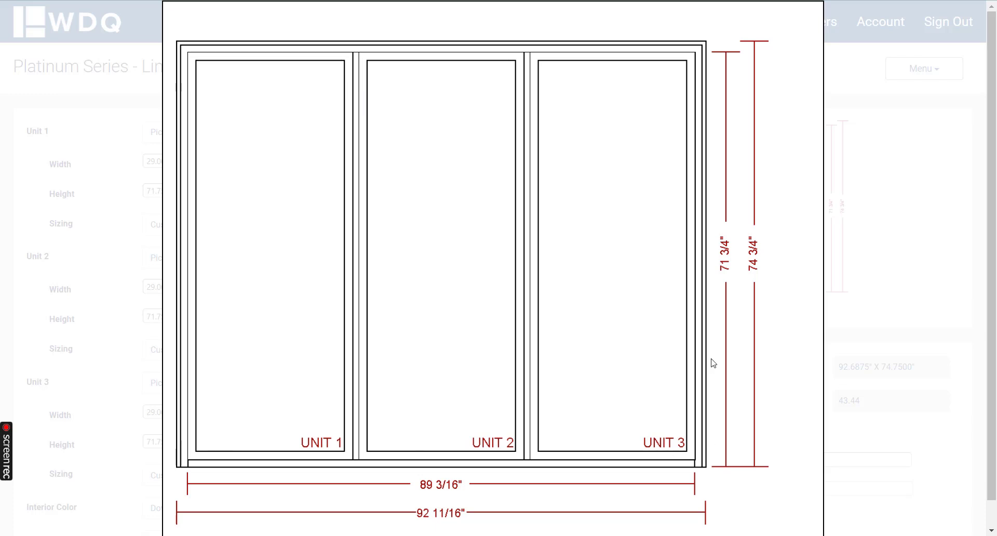
click(911, 163)
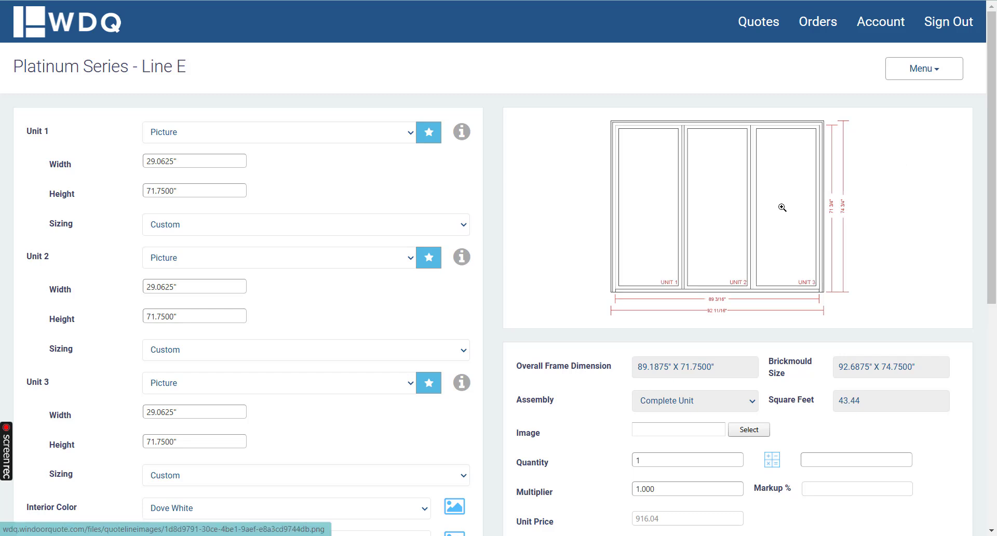
Step: Save and close the three-wide picture window, returning to the quote's line items
click(906, 73)
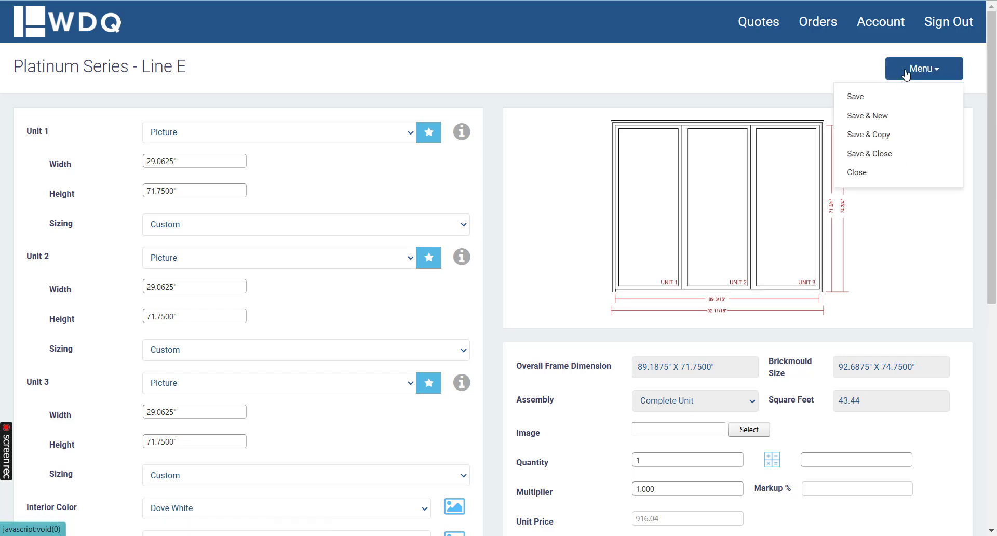
click(904, 154)
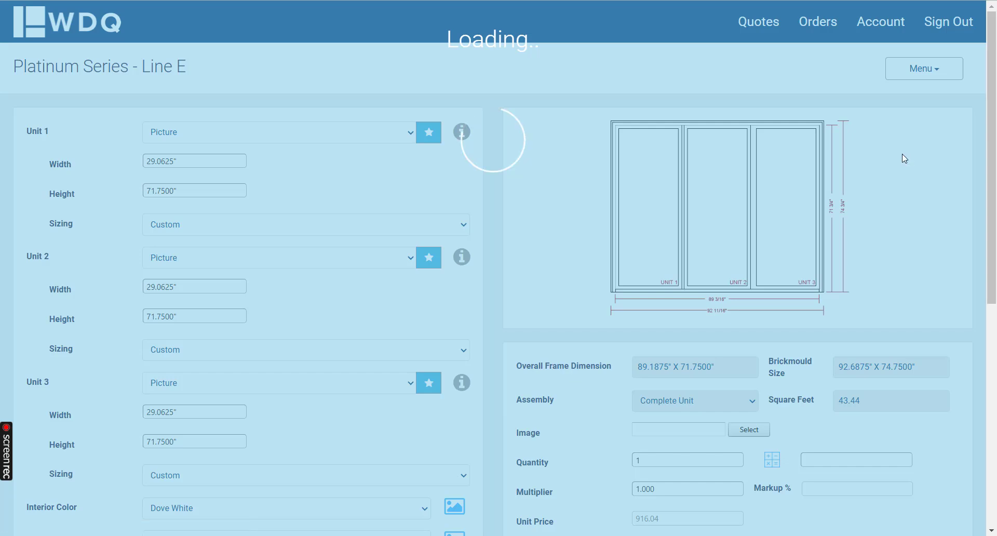
scroll(622, 215, down, 5)
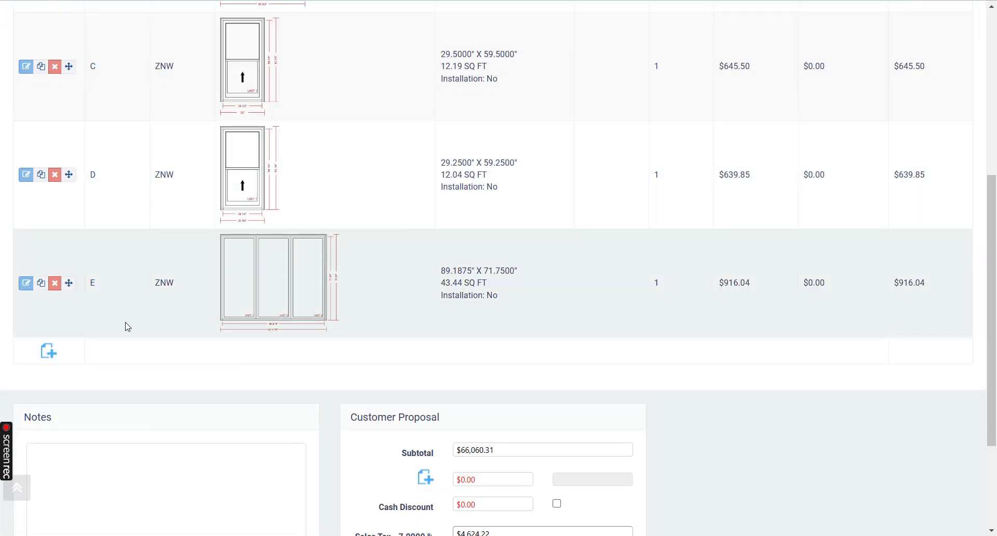
Step: Start a new window line item using the Platinum Series and a Casement unit
click(47, 351)
click(514, 129)
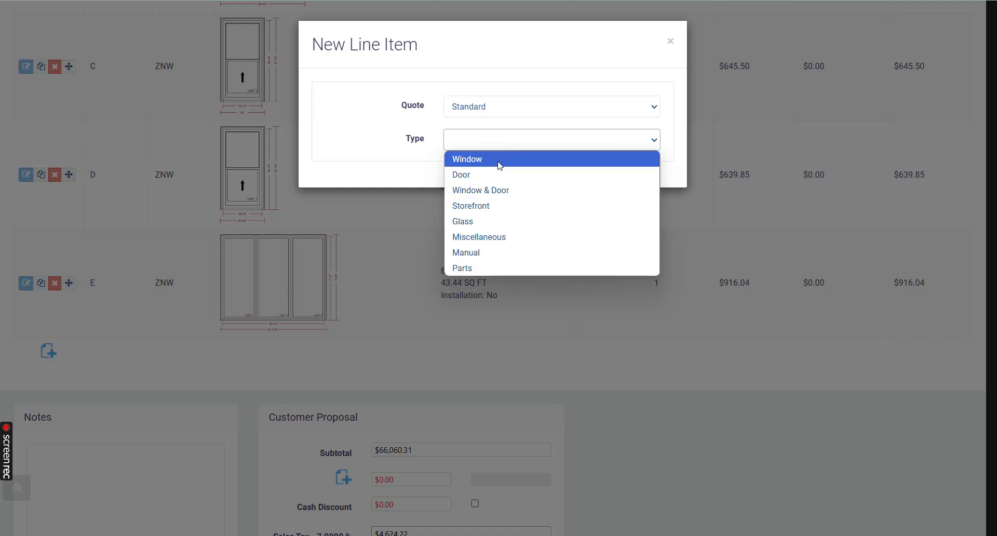
click(501, 159)
click(490, 174)
click(481, 207)
click(479, 212)
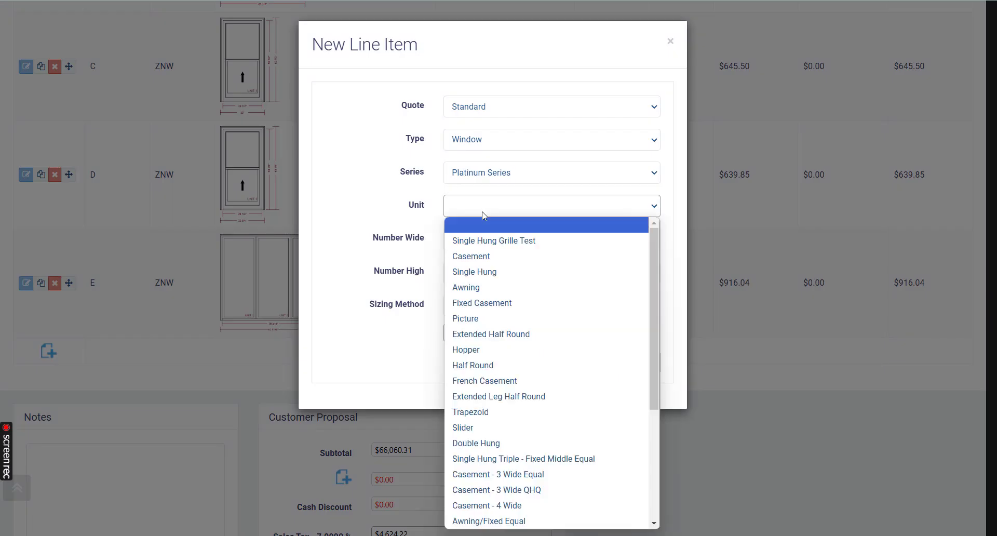
click(482, 257)
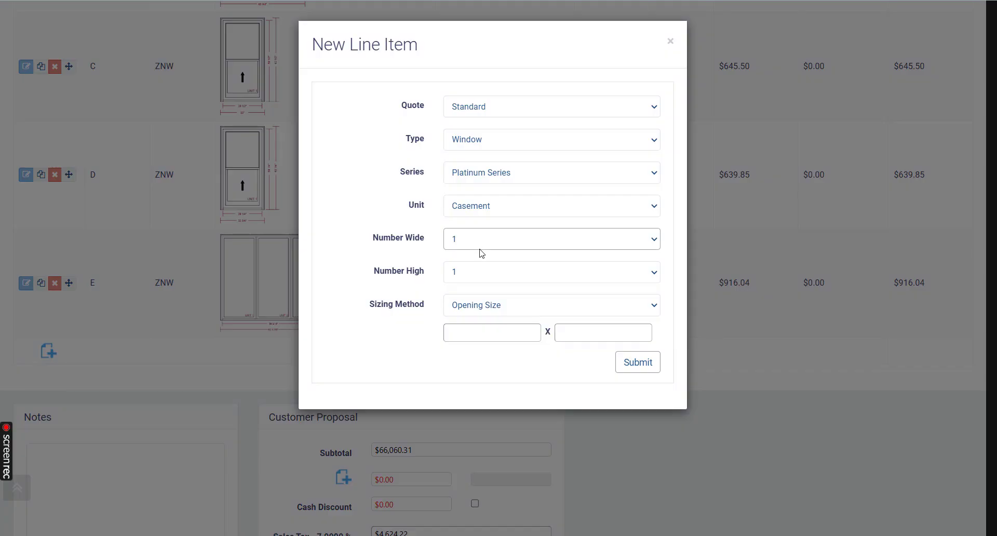
Step: Size the casement by the Overlap 4 Sides method at 30" by 60", and submit the line item
click(490, 310)
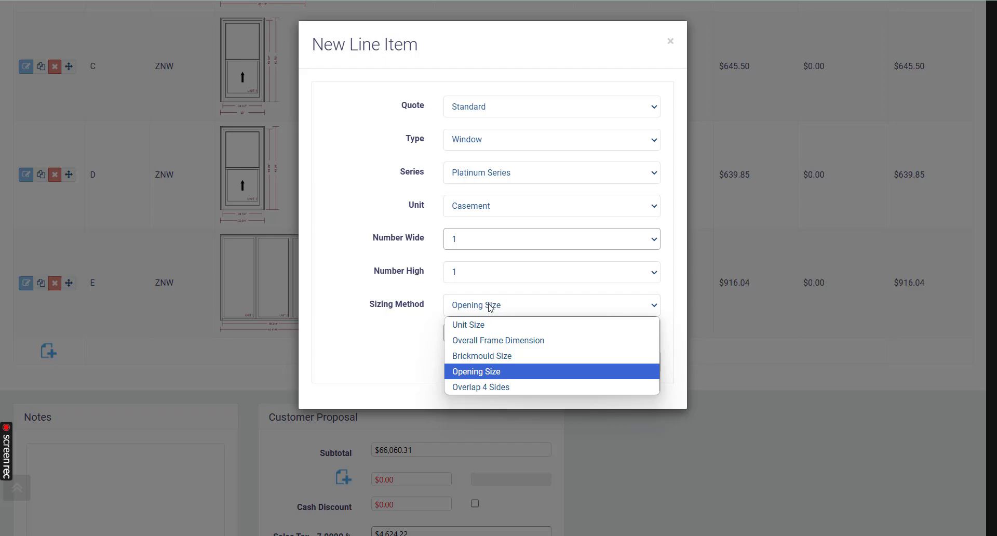
click(497, 389)
click(489, 334)
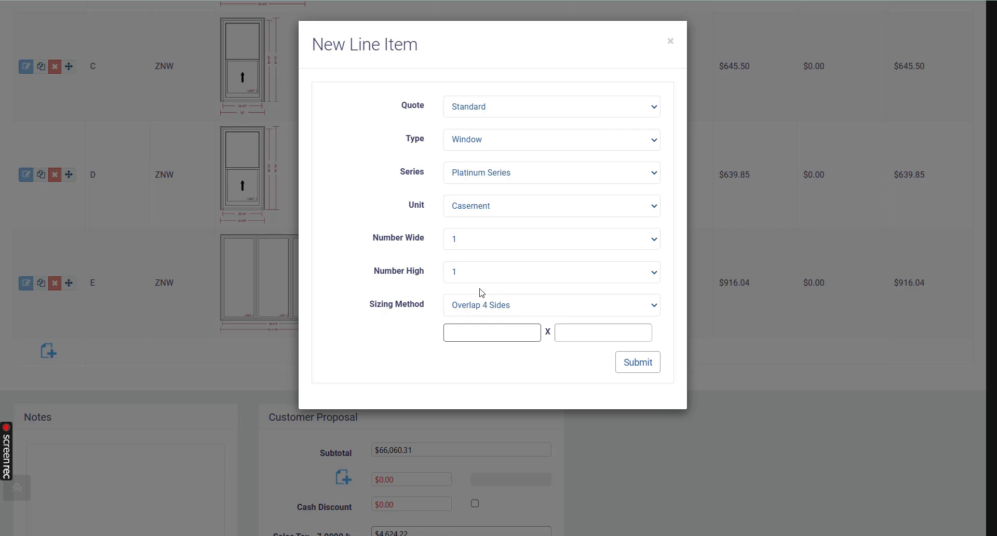
key(Tab)
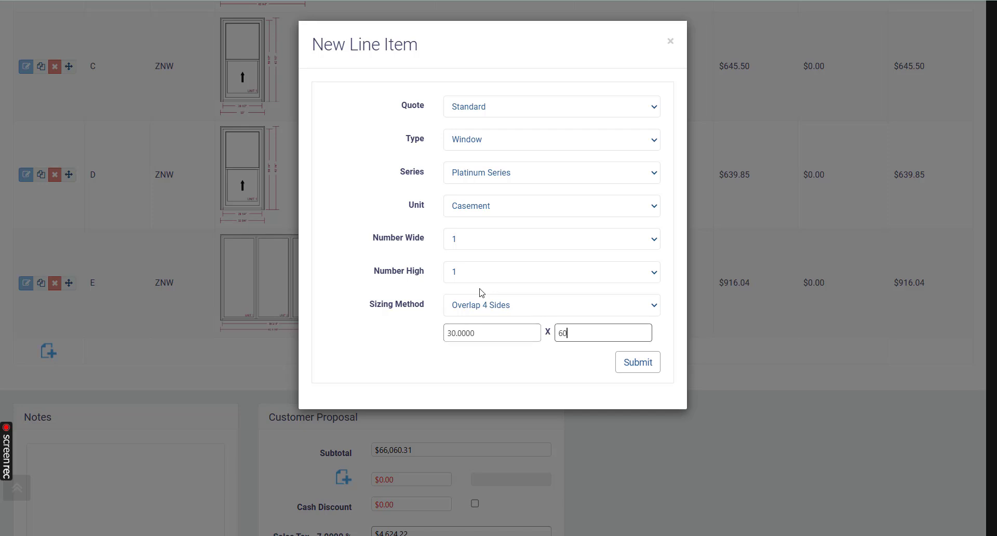
click(639, 360)
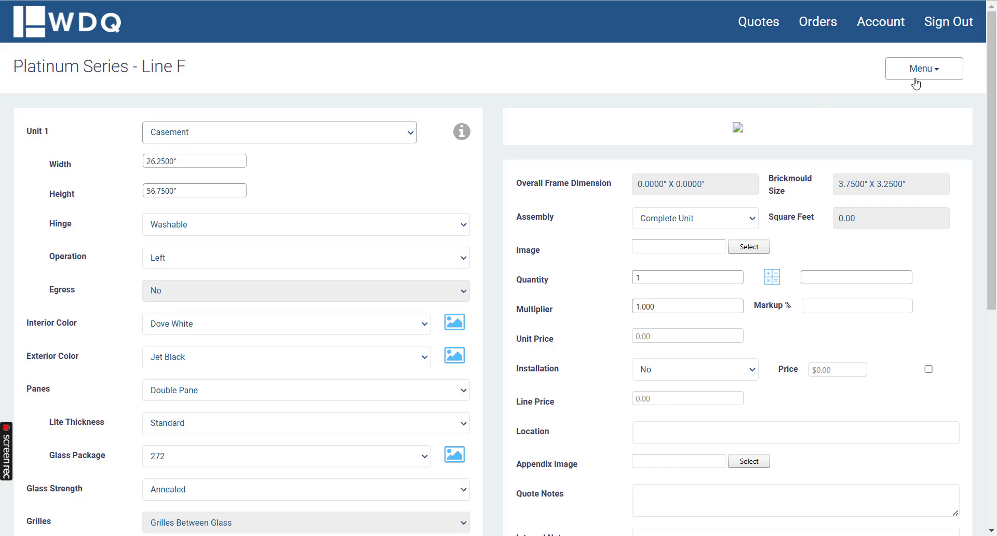
Step: Save Line F and examine the unit and exterior trim dimensions in the enlarged casement drawing
click(912, 77)
click(891, 96)
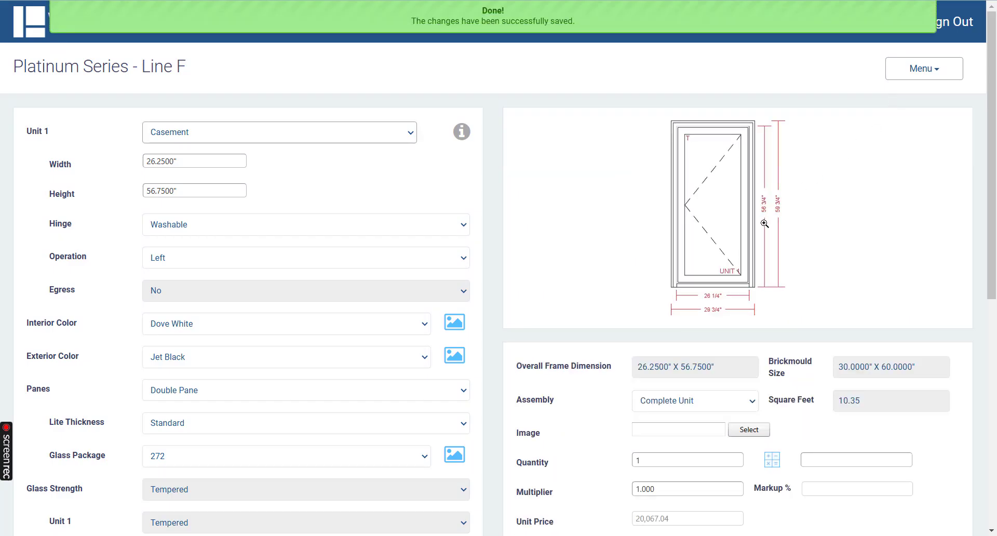
click(759, 225)
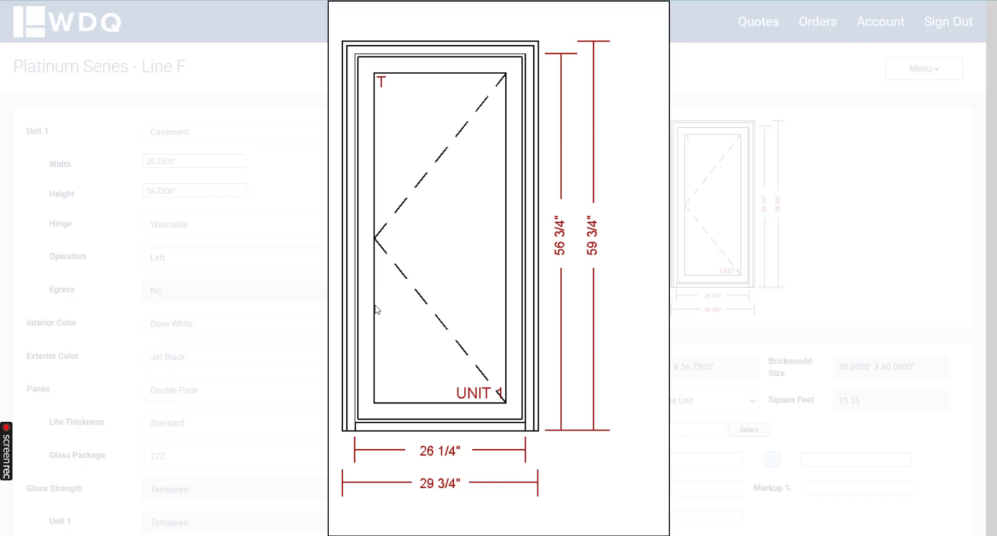
click(239, 63)
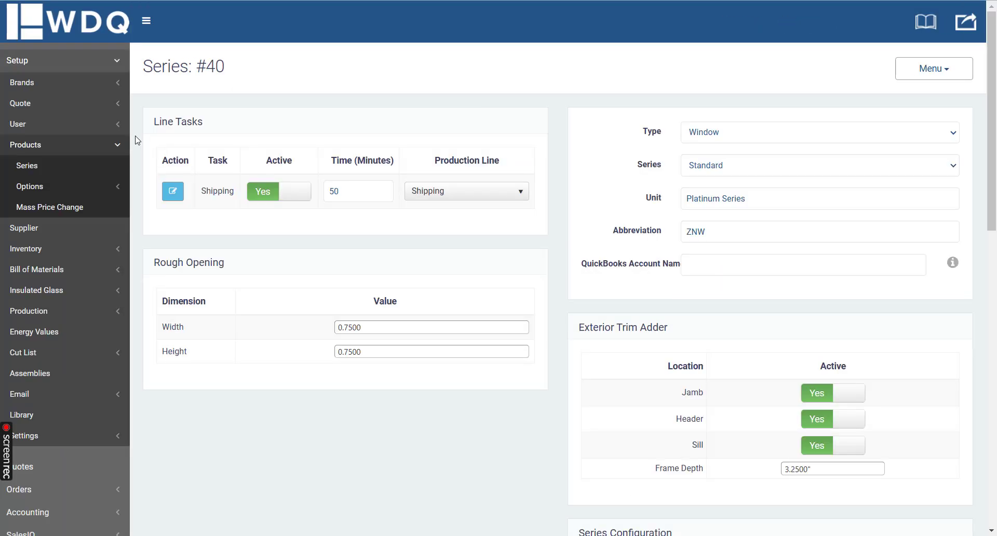
Step: In the admin setup's product options, open the details of the 2" Colonial w/ Sloped Sill exterior trim
click(65, 183)
scroll(65, 182, down, 2)
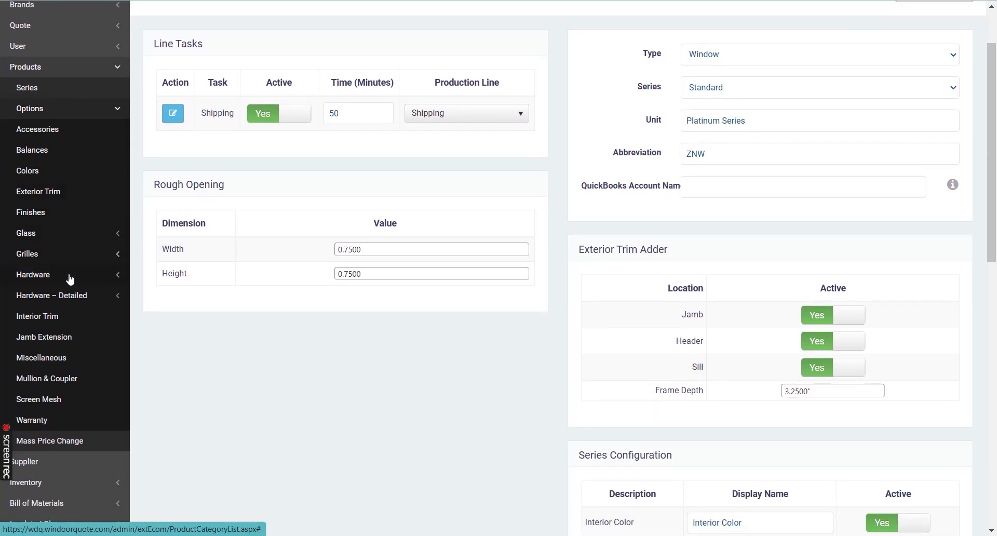
click(40, 192)
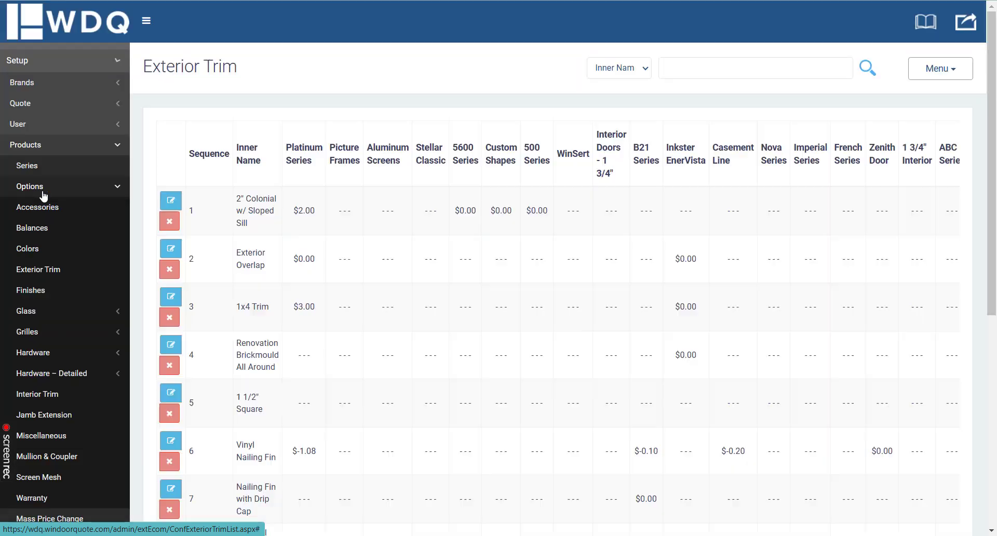
click(170, 202)
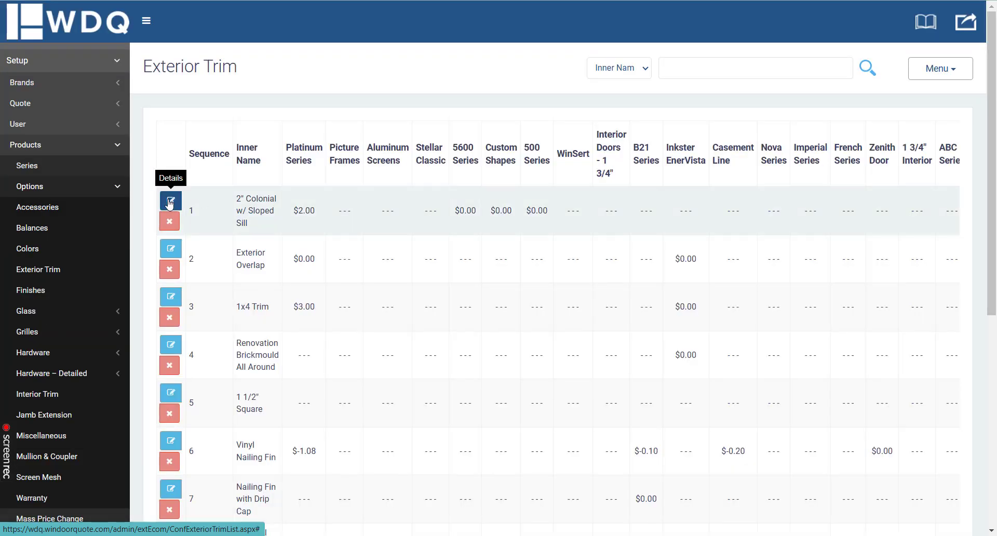
Step: Examine the trim's Masonry Opening Adder values for the jamb, header and sill
scroll(534, 255, down, 1)
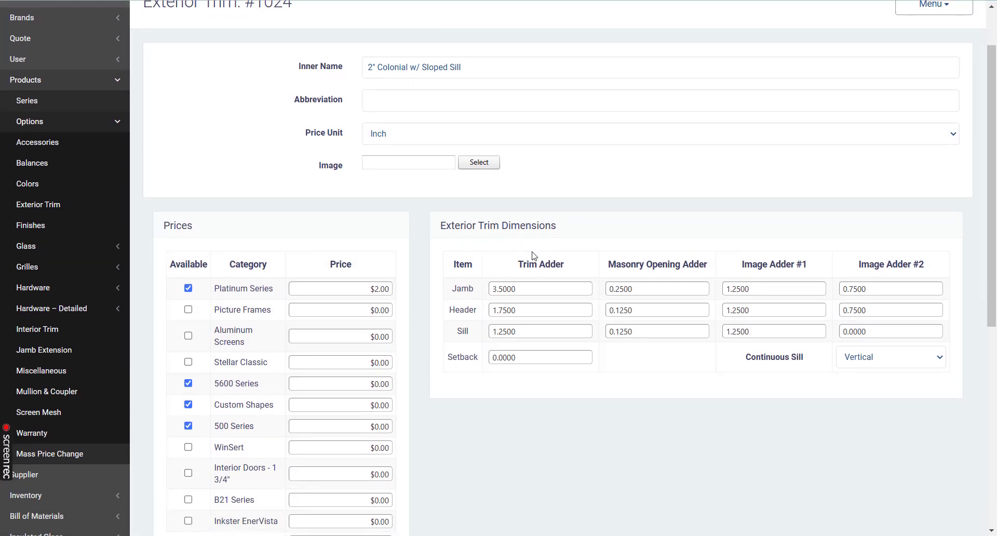
click(640, 310)
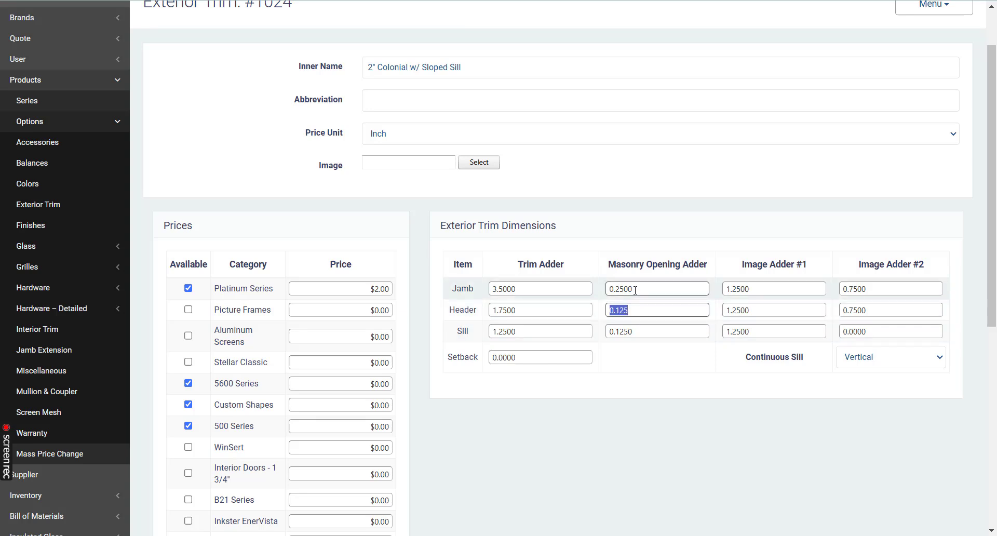
click(636, 290)
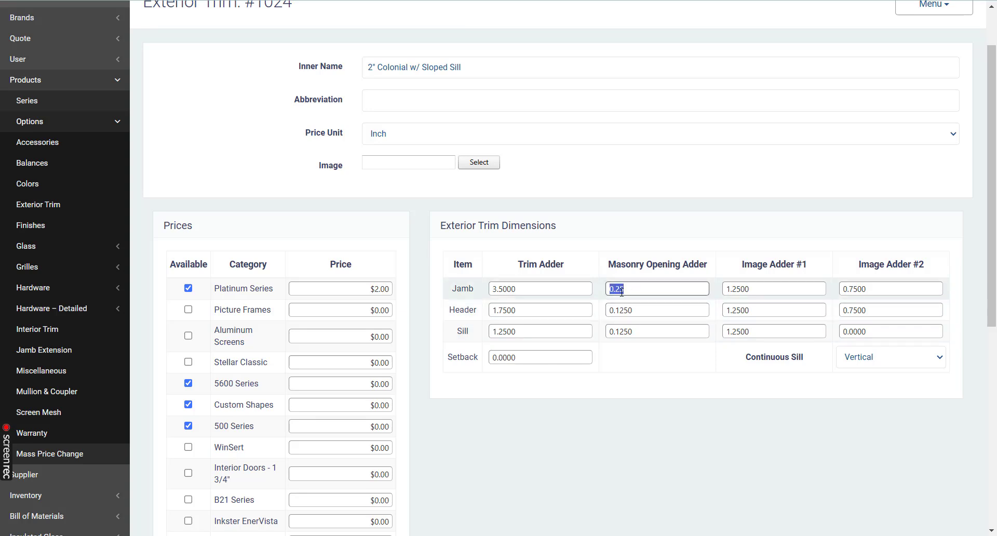
click(640, 313)
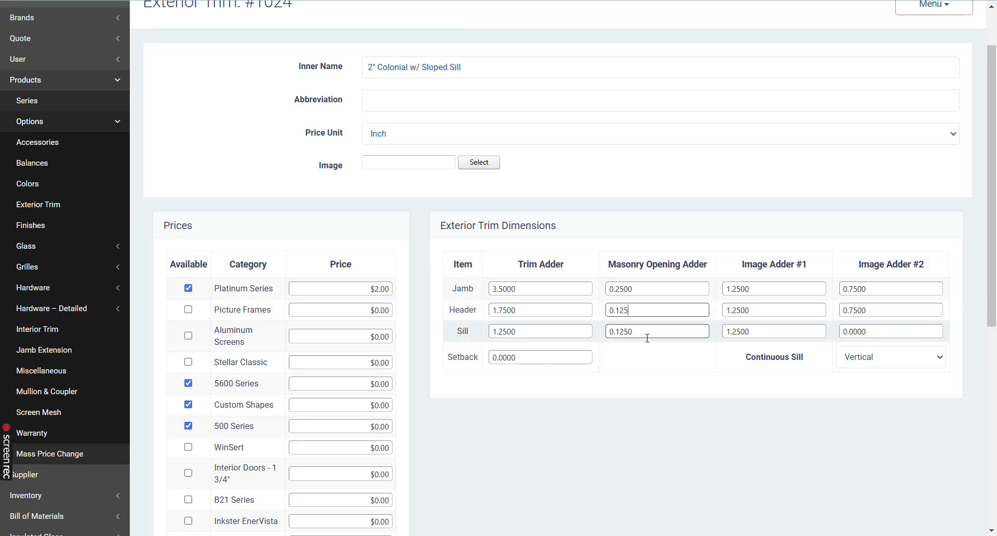
click(646, 328)
click(644, 317)
click(654, 370)
Step: Return to Line F, recheck the dimensions in its enlarged drawing, and close the line item
click(270, 1)
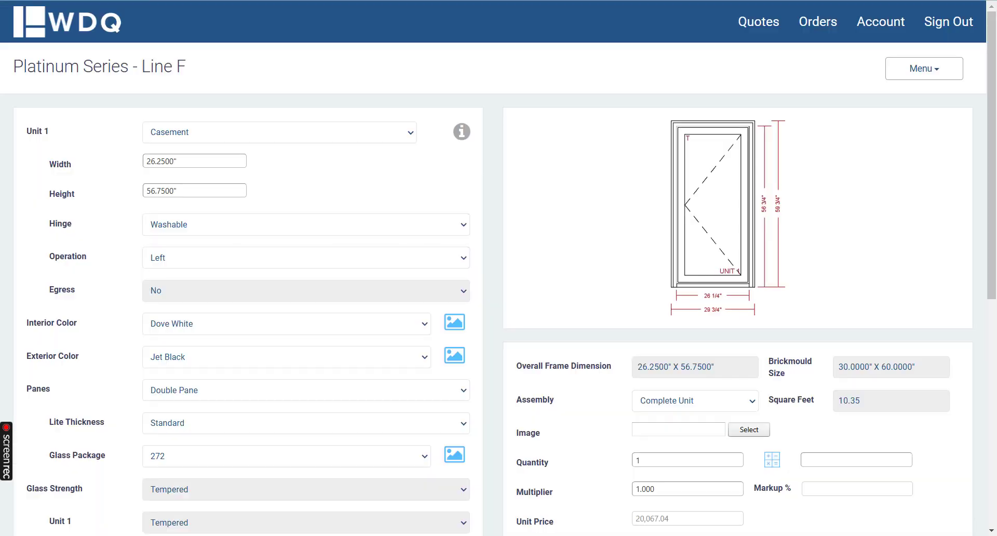
click(738, 188)
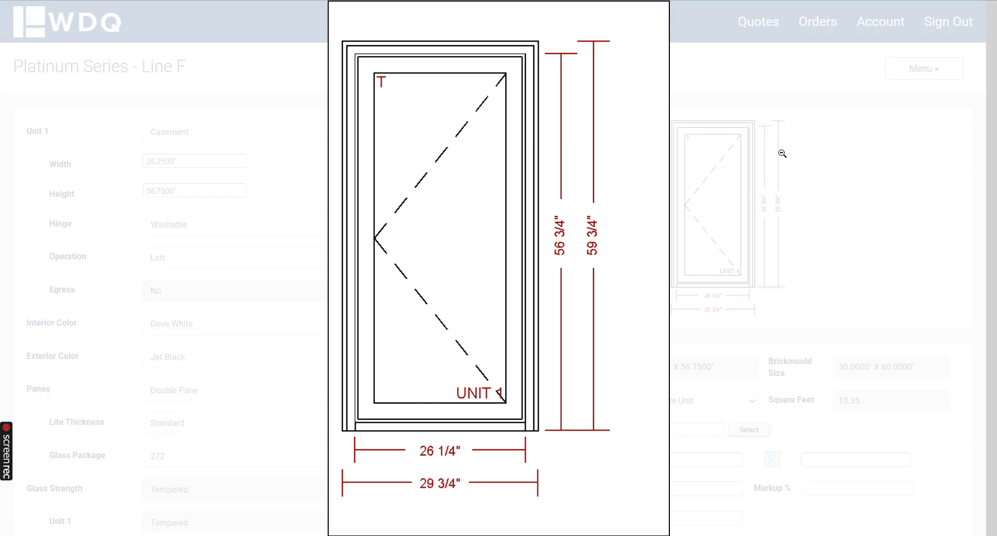
click(812, 98)
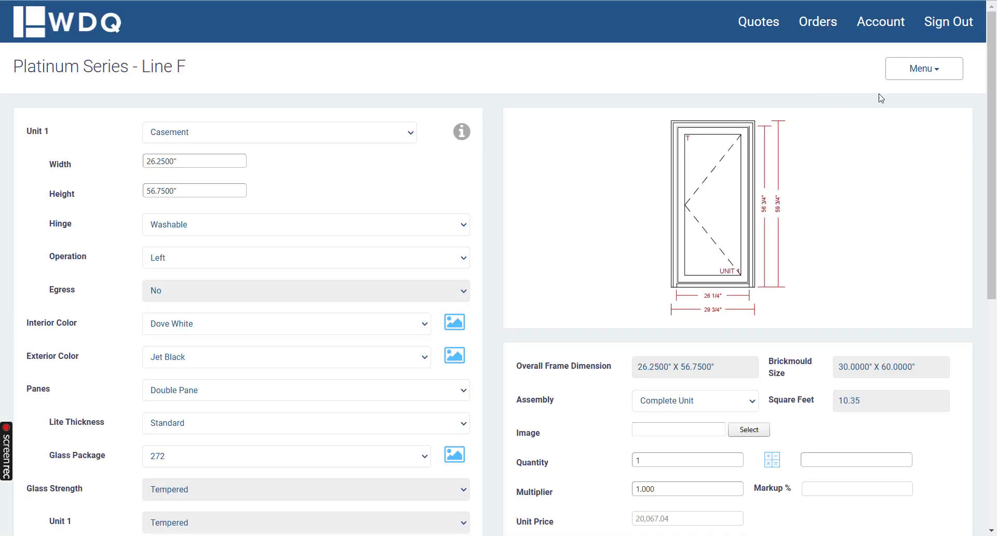
click(921, 73)
click(907, 158)
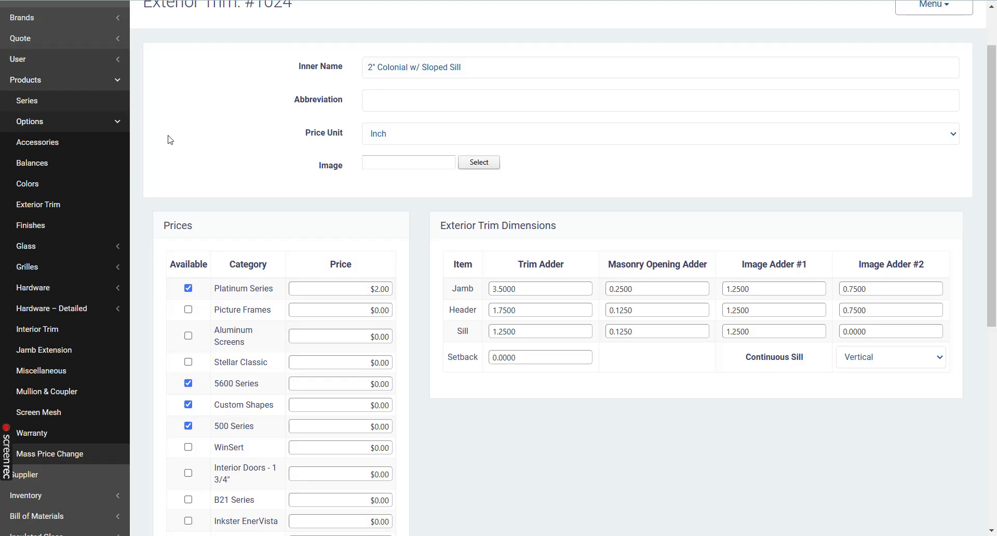
Step: Open the Quote settings in the admin setup, where the sizing methods are configured
scroll(188, 199, down, 1)
scroll(189, 198, down, 5)
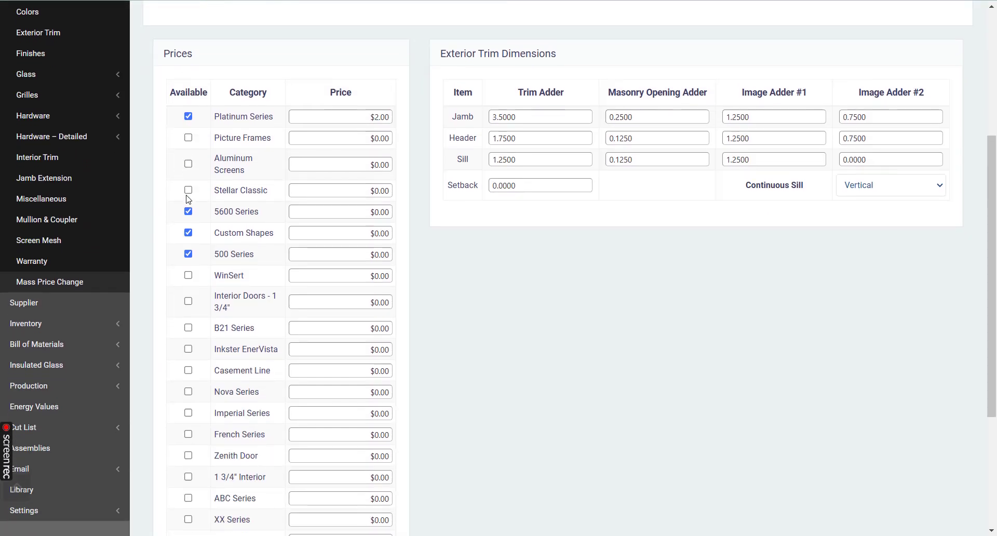
scroll(172, 218, up, 7)
click(59, 62)
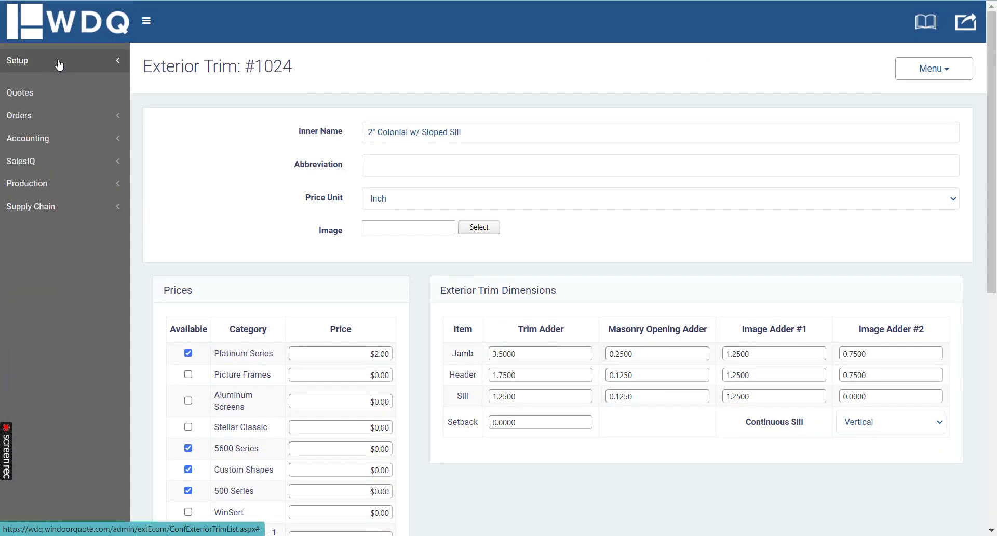
click(60, 62)
scroll(83, 172, down, 3)
scroll(80, 191, down, 5)
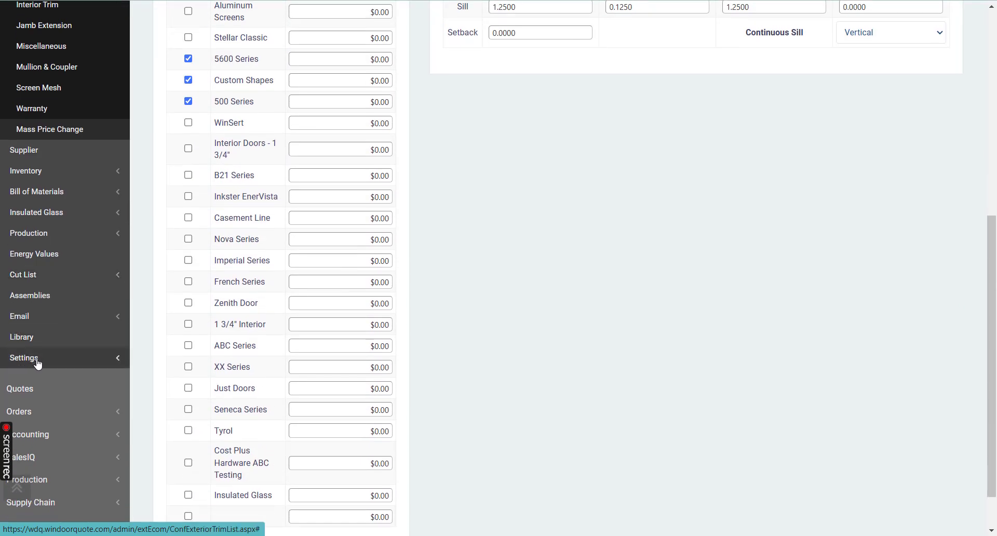
click(44, 361)
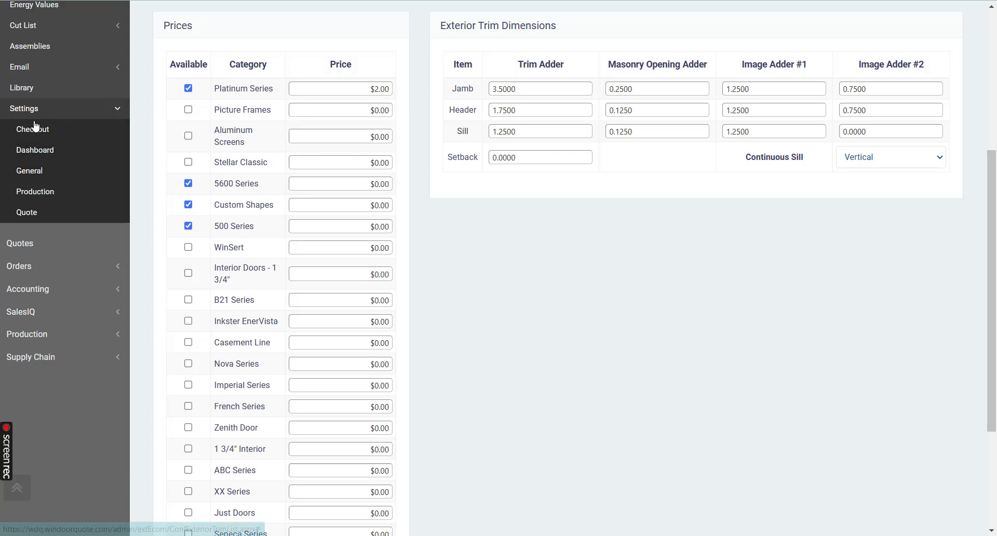
click(30, 214)
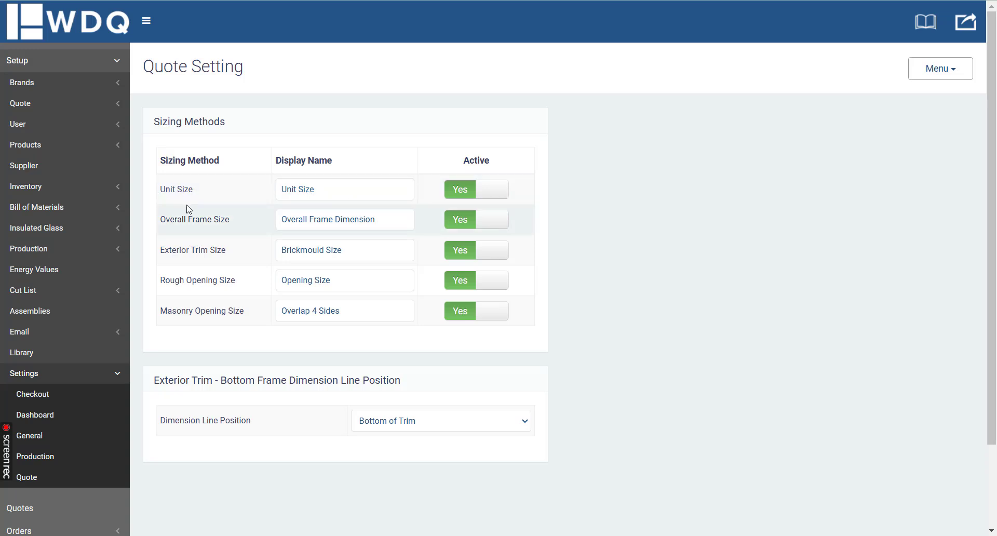
Step: Deactivate and reactivate the Overall Frame Size, Exterior Trim Size and Masonry Opening Size sizing methods
click(479, 220)
click(483, 224)
click(459, 312)
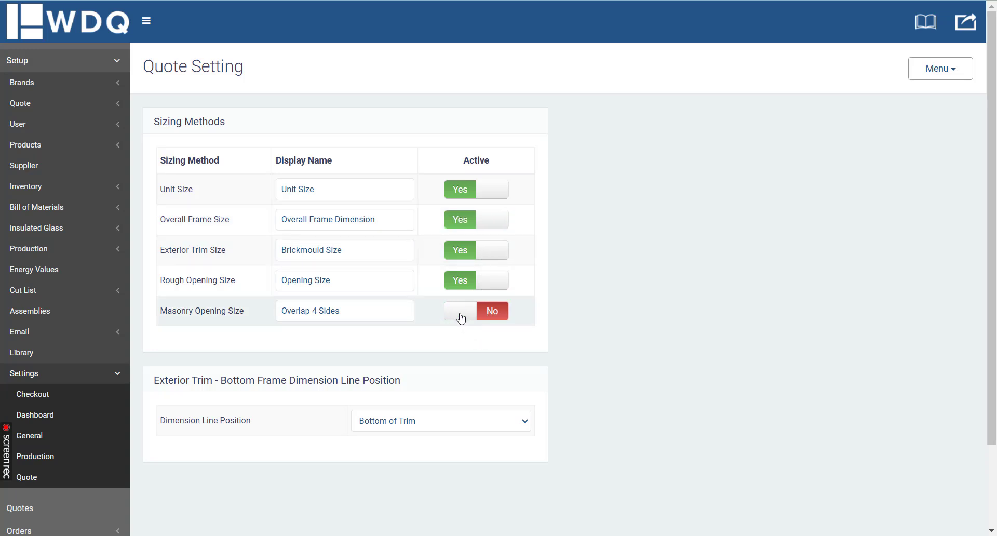
click(462, 251)
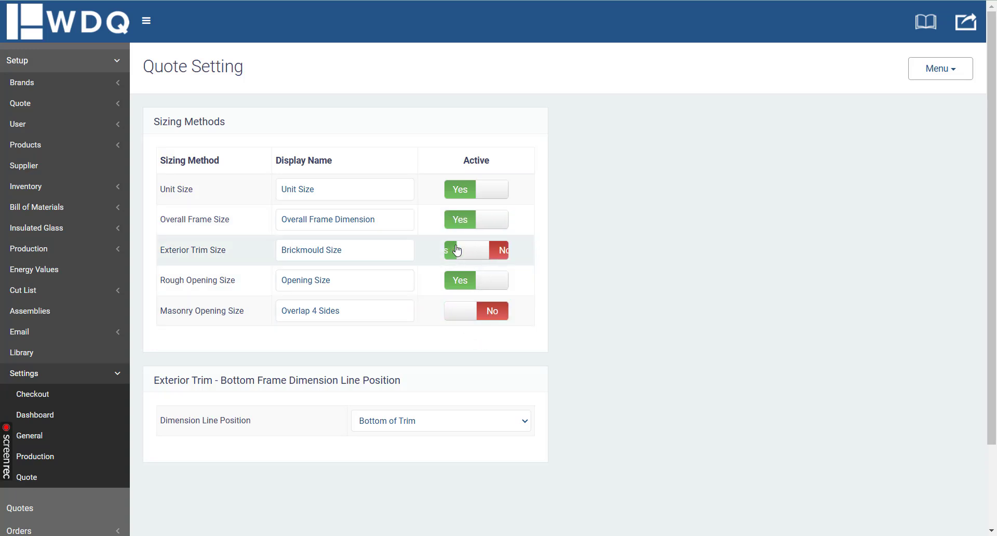
click(496, 252)
click(495, 315)
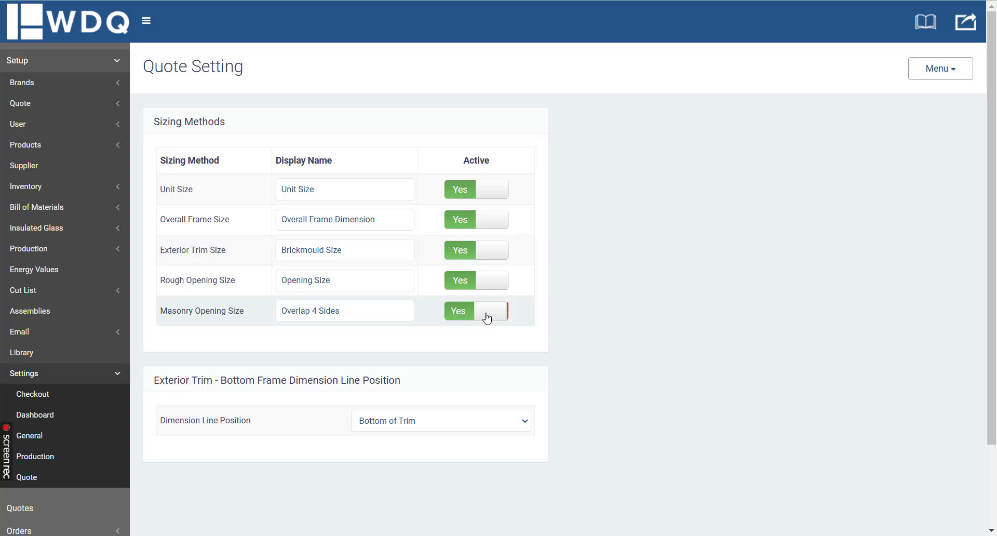
Step: Change the Masonry Opening Size method's display name to Masonry Opening, review the other names, and leave the quote settings
drag(401, 308, 268, 323)
text(Masonry Openbi)
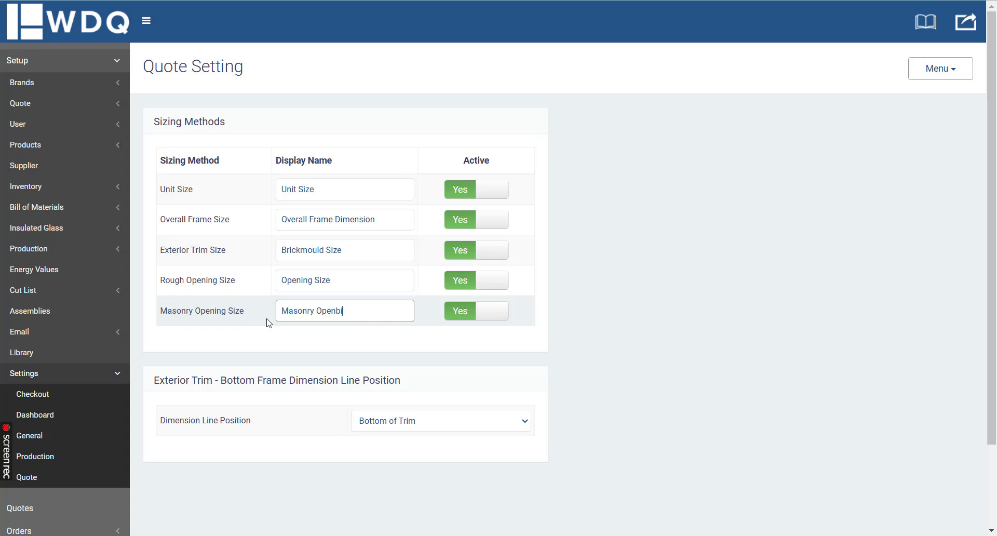
key(BackSpace)
key(BackSpace)
text(ing)
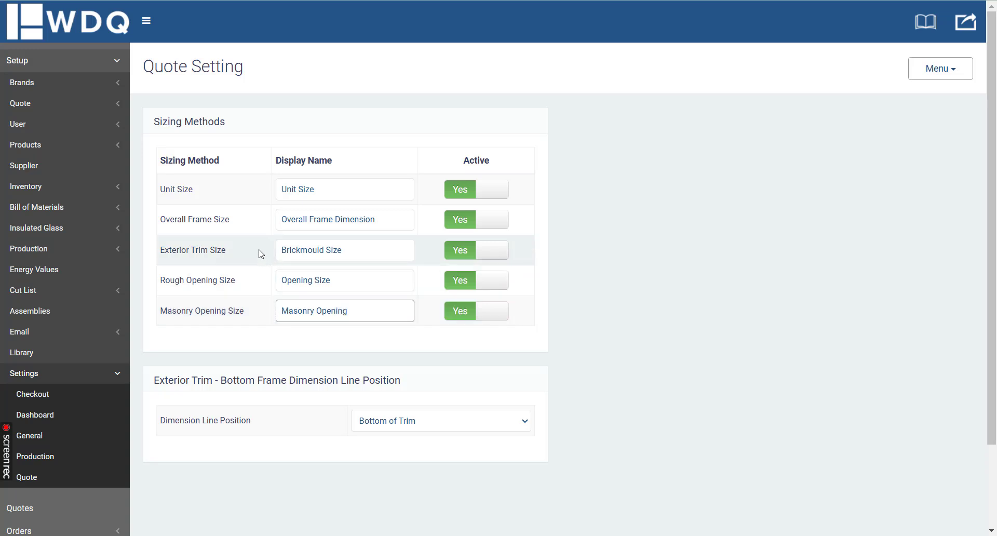
drag(160, 189, 207, 195)
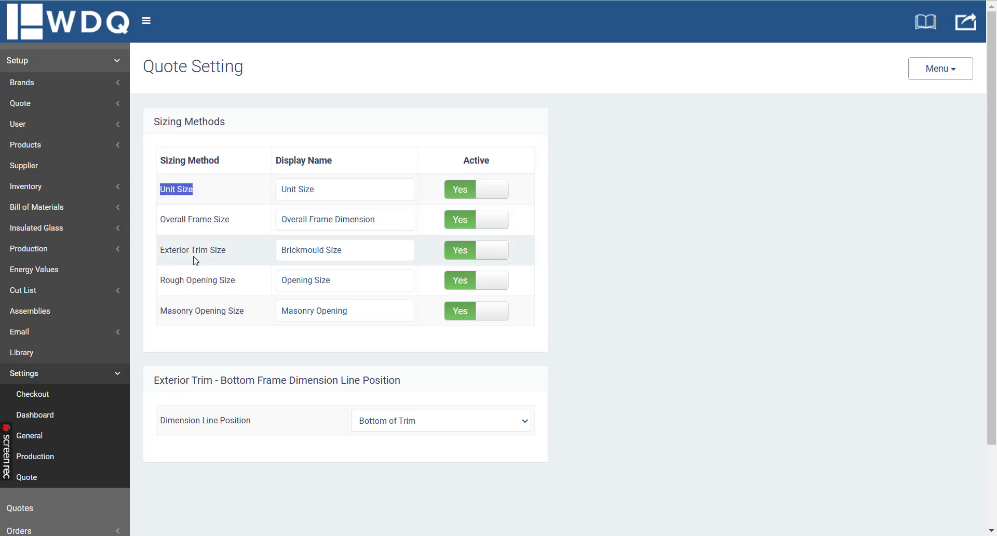
click(349, 251)
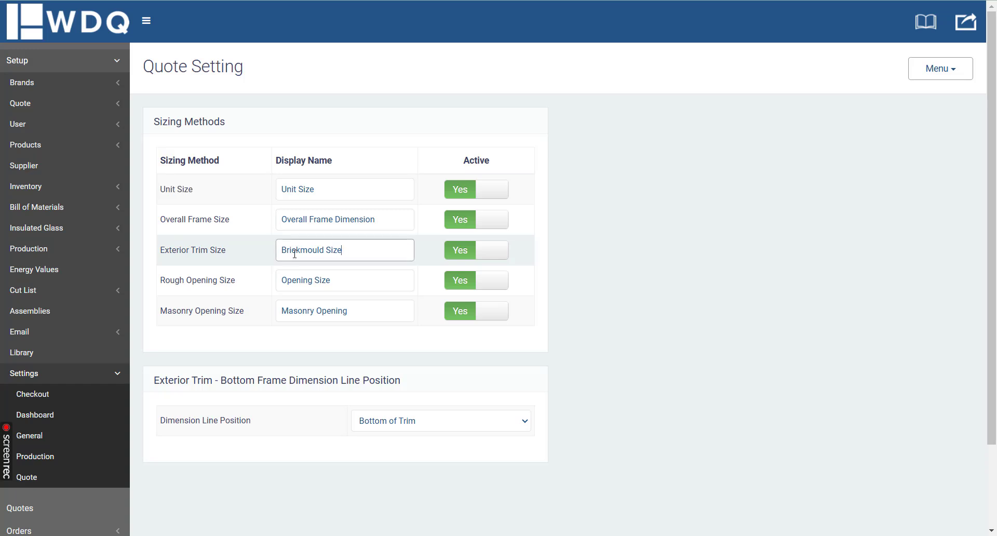
click(935, 72)
click(924, 115)
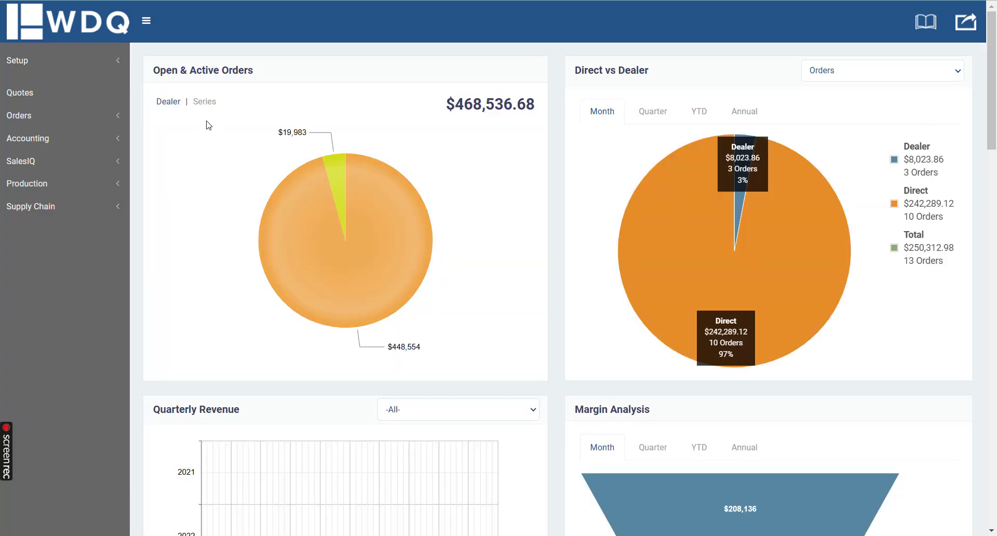
Step: Open the Quote Defaults setup and locate the Sizing Method entry and its display name
click(71, 60)
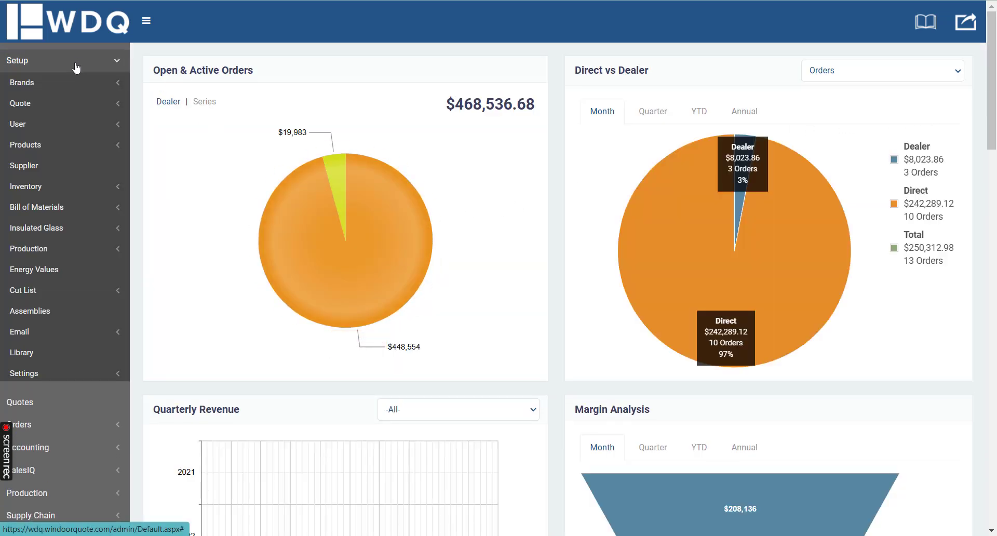
click(55, 104)
click(45, 166)
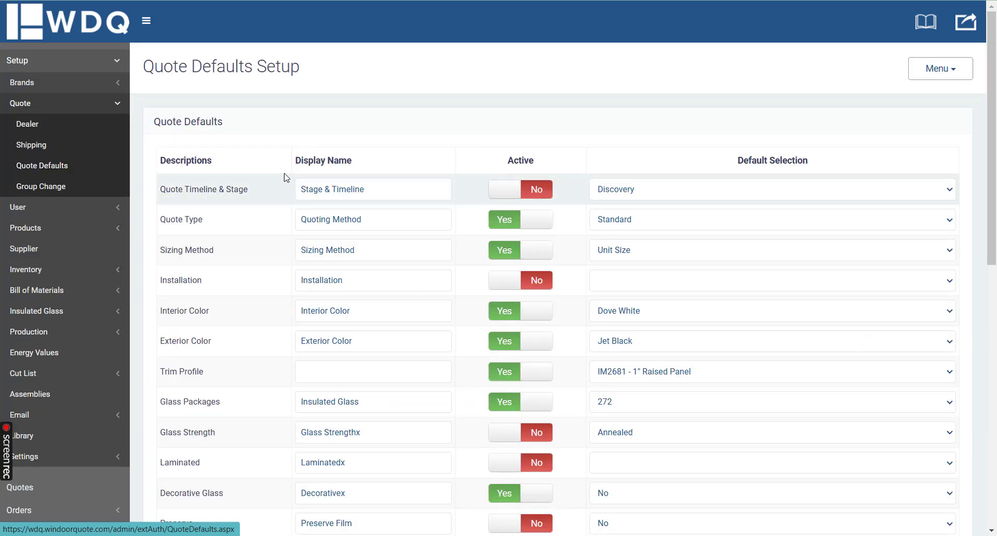
drag(159, 255, 249, 254)
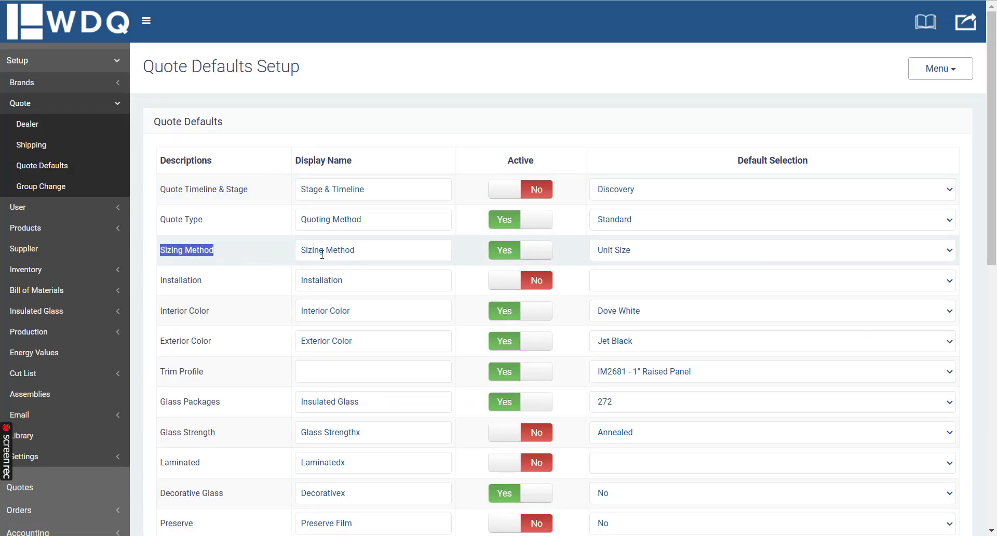
drag(390, 245, 278, 251)
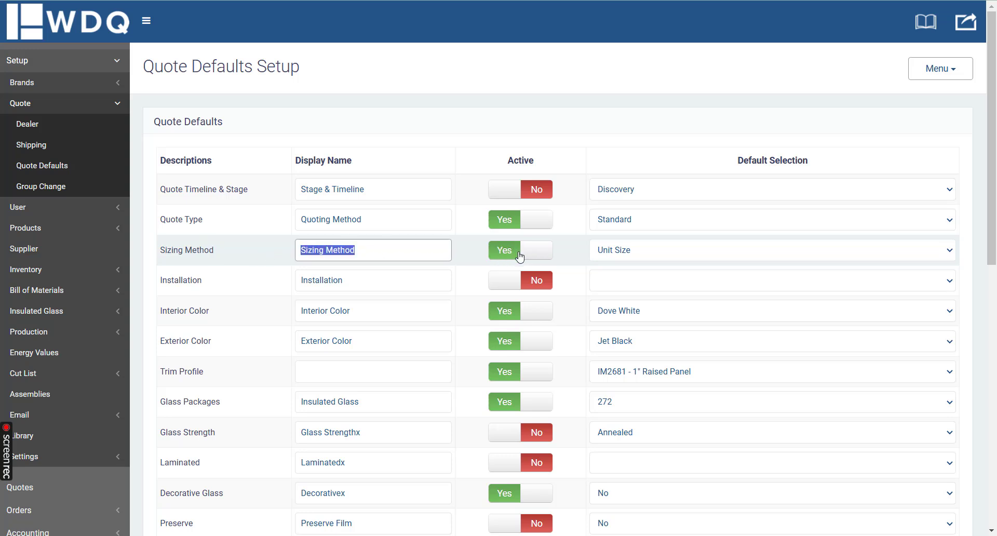
Step: Set the Sizing Method's default selection to Opening Size, save the quote defaults, and dismiss the meeting reminder
click(654, 253)
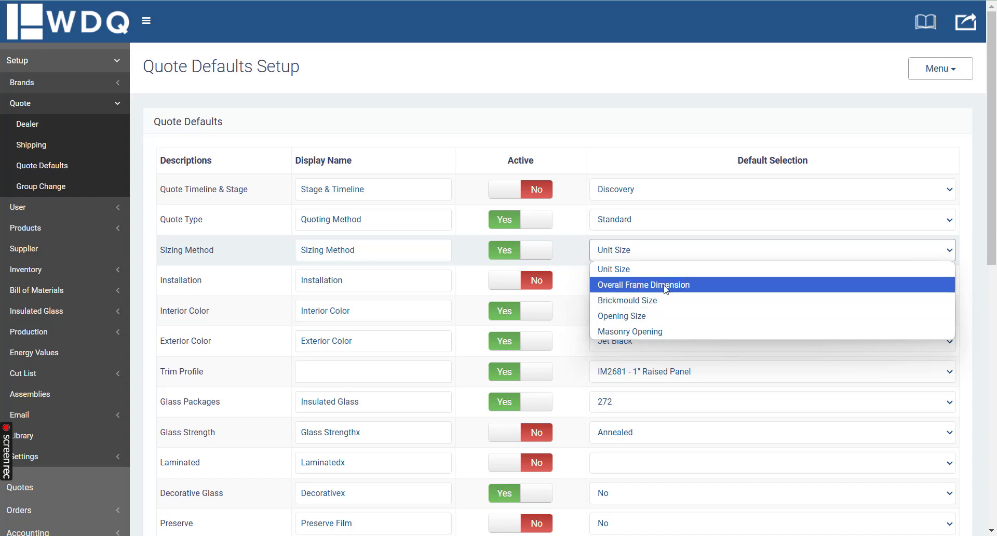
click(651, 318)
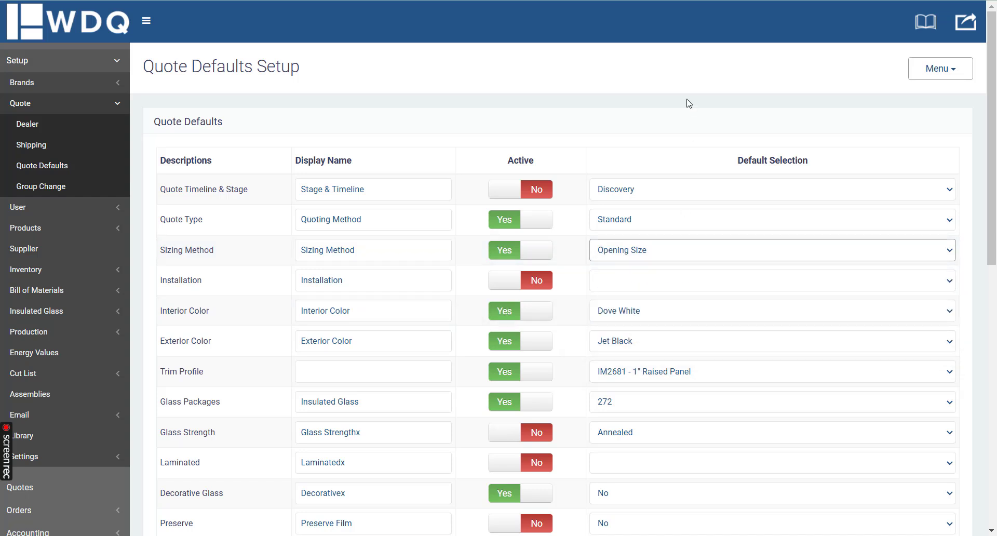
click(722, 122)
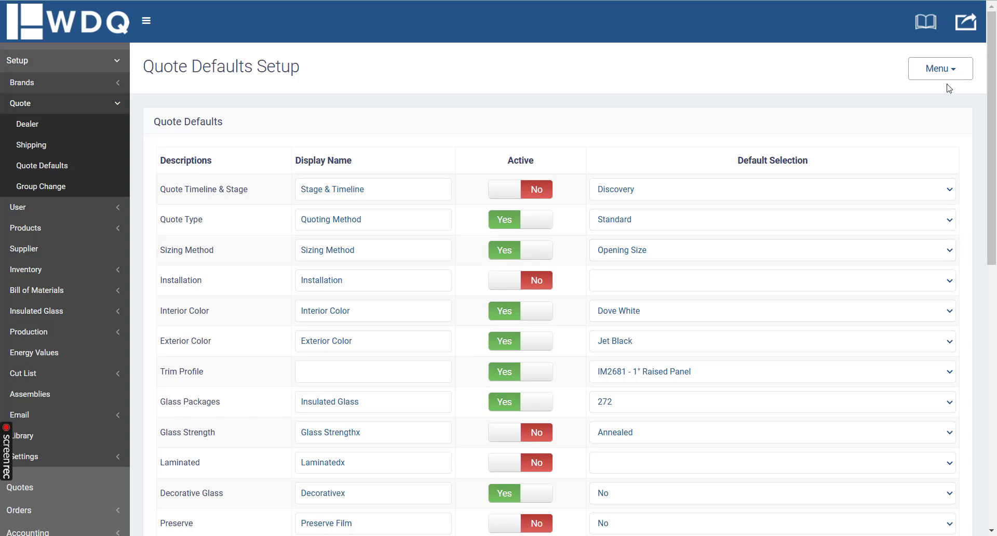
click(948, 73)
click(918, 97)
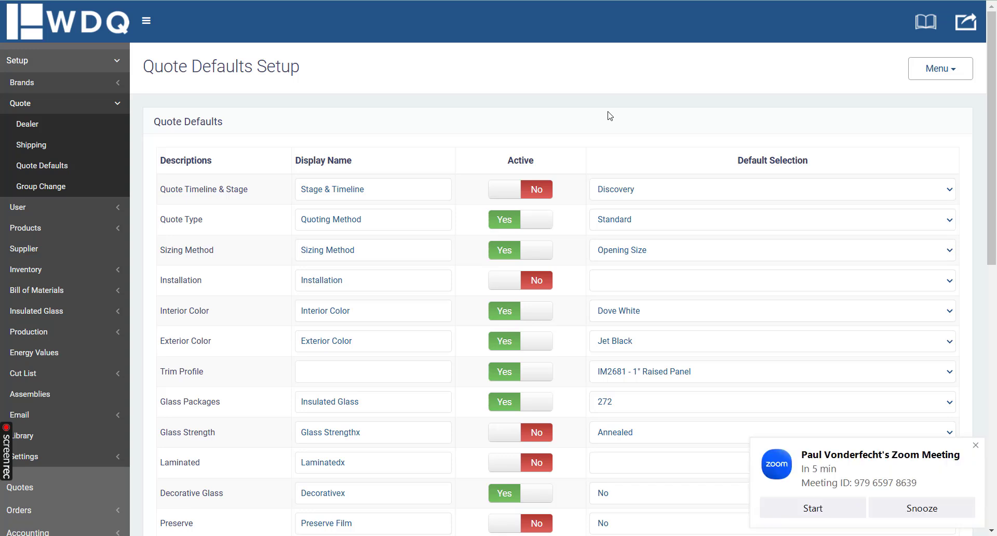
click(976, 446)
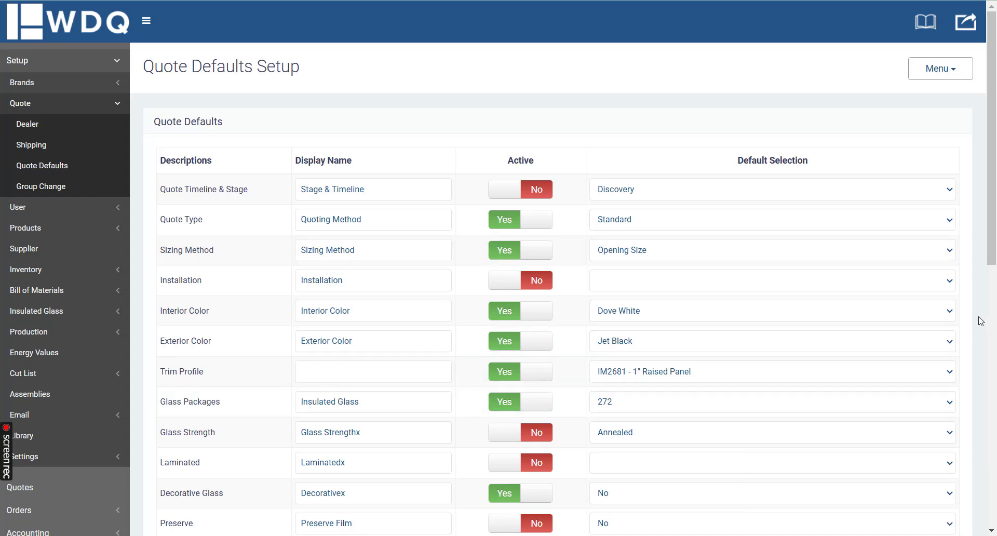